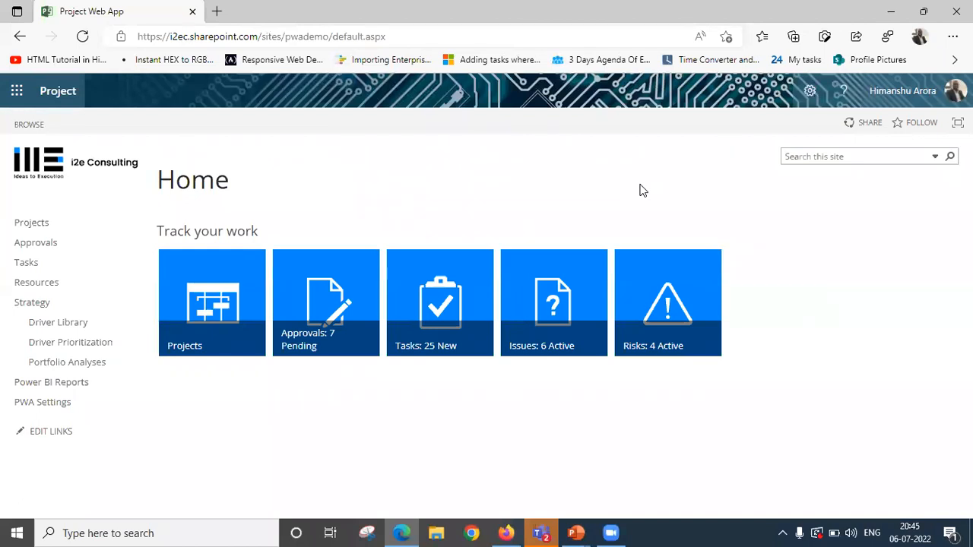
Open the Project Center and collapse the unnamed Domain group and the FMCG domain group.
click(204, 307)
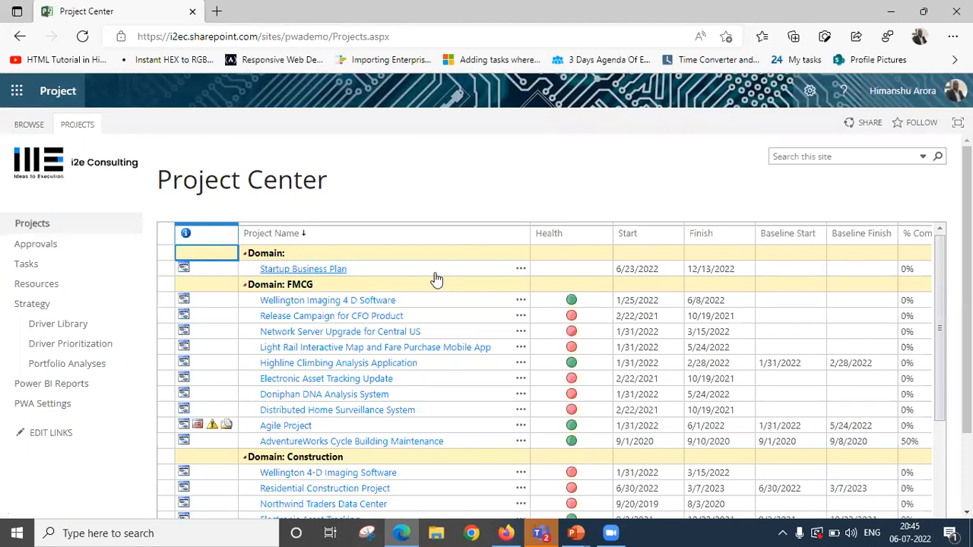
click(243, 256)
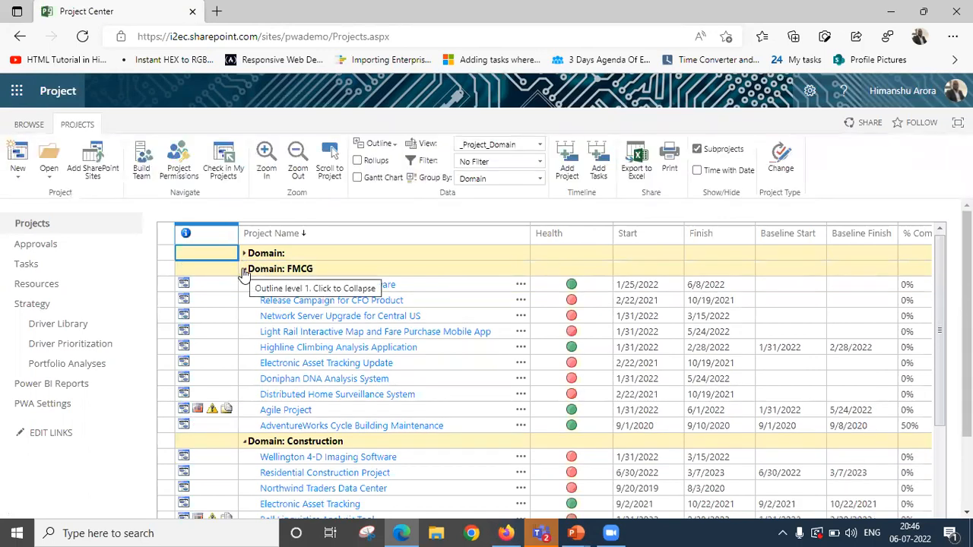
click(244, 272)
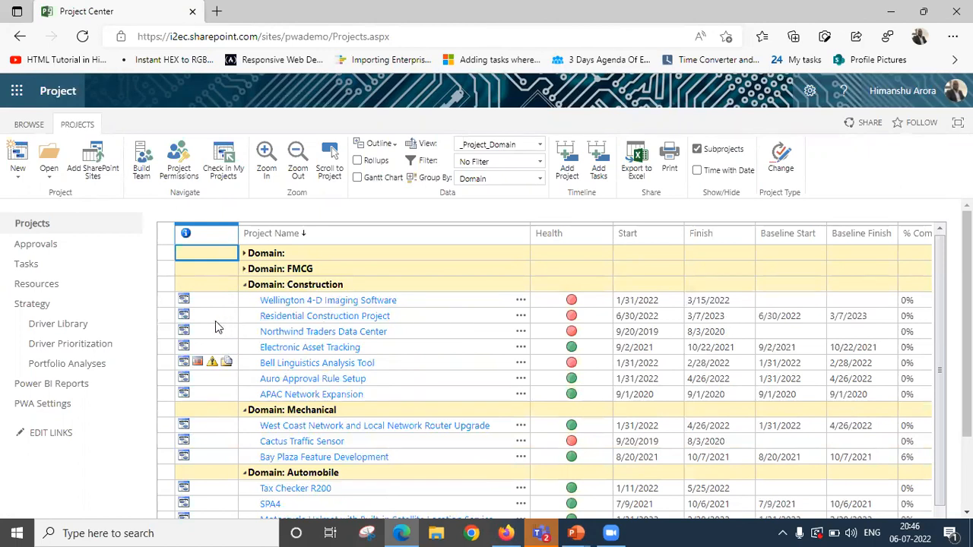
Open the Residential Construction Project from the Construction domain for editing in Project Professional, allowing the file to open.
mouse_move(184, 320)
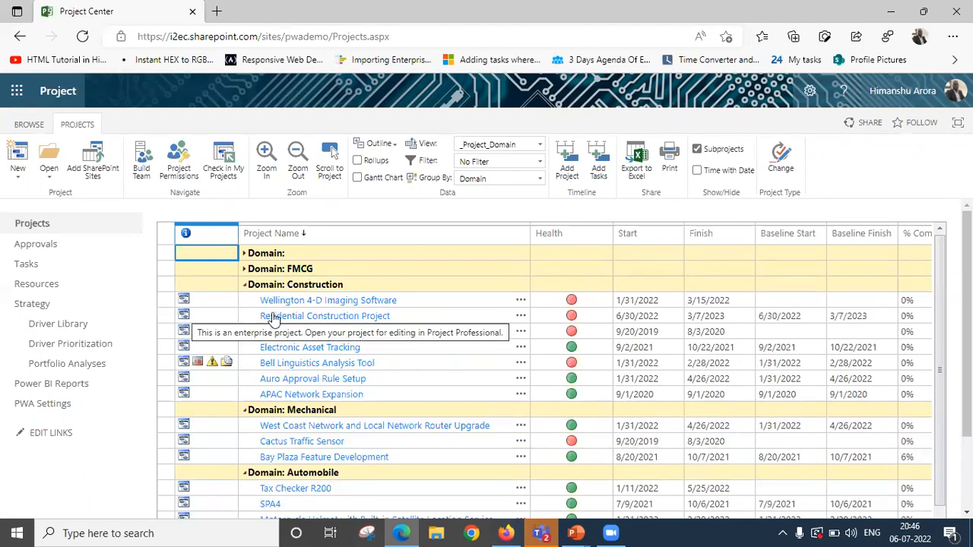
click(184, 317)
click(582, 141)
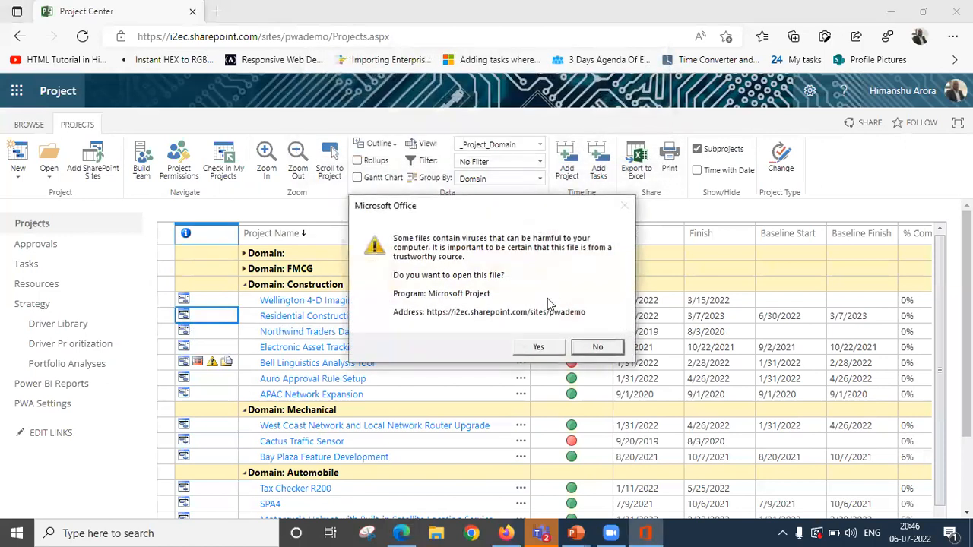
click(539, 349)
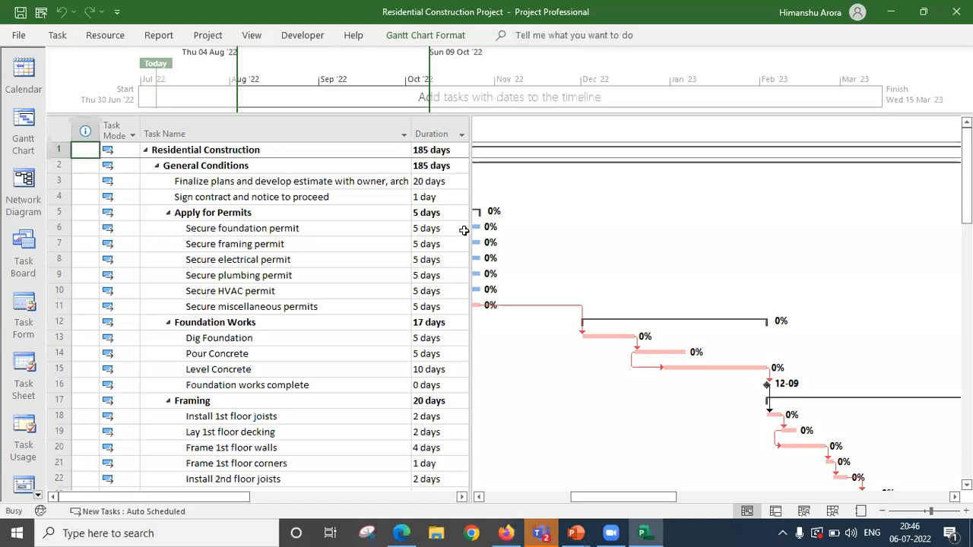
Widen the task table and display the schedule in the Gantt Chart view.
drag(470, 227, 543, 229)
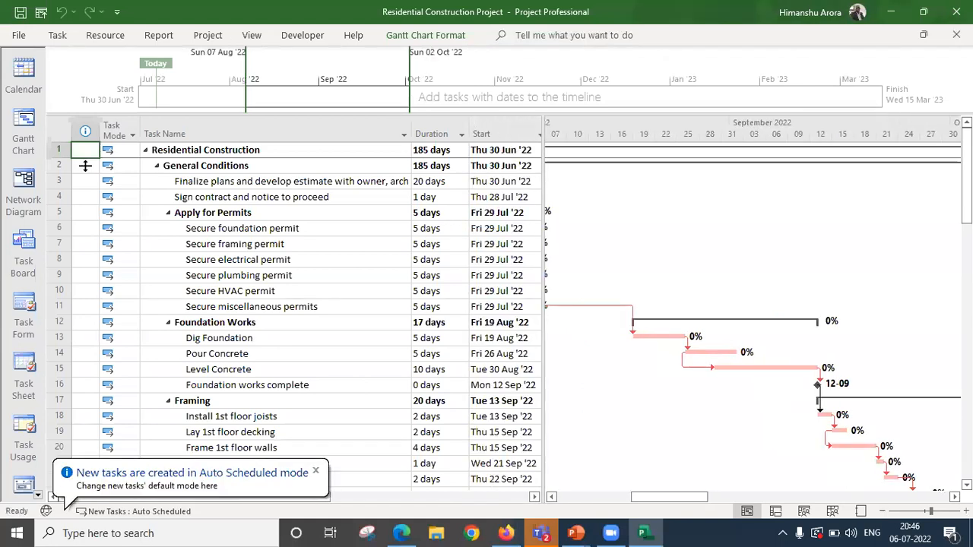
click(23, 129)
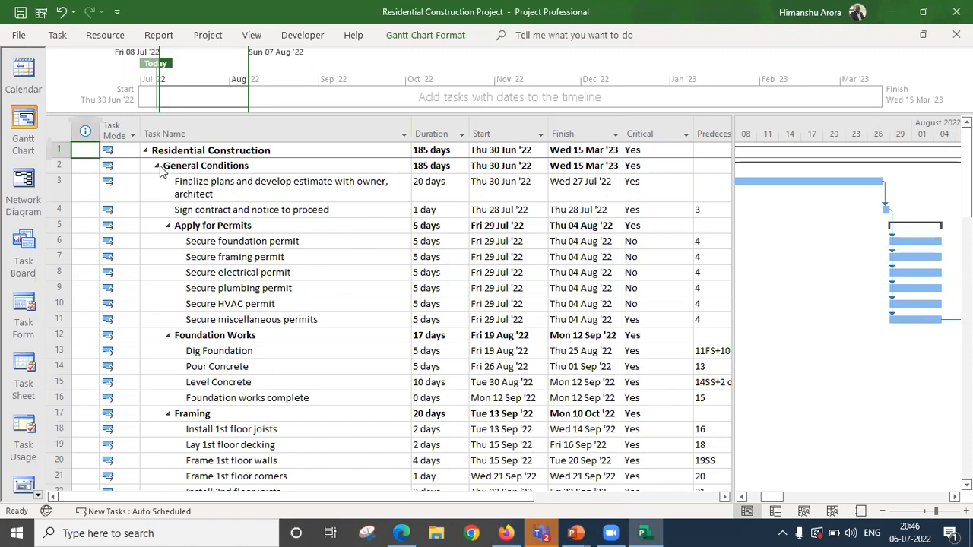
View the schedule's outline at Level 1, Level 2 and Level 3 in turn.
click(253, 35)
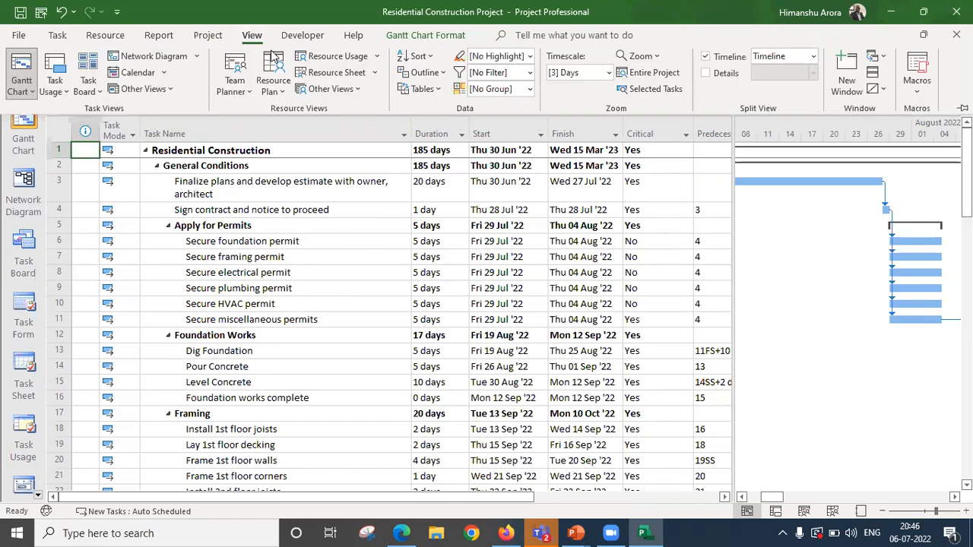
click(442, 74)
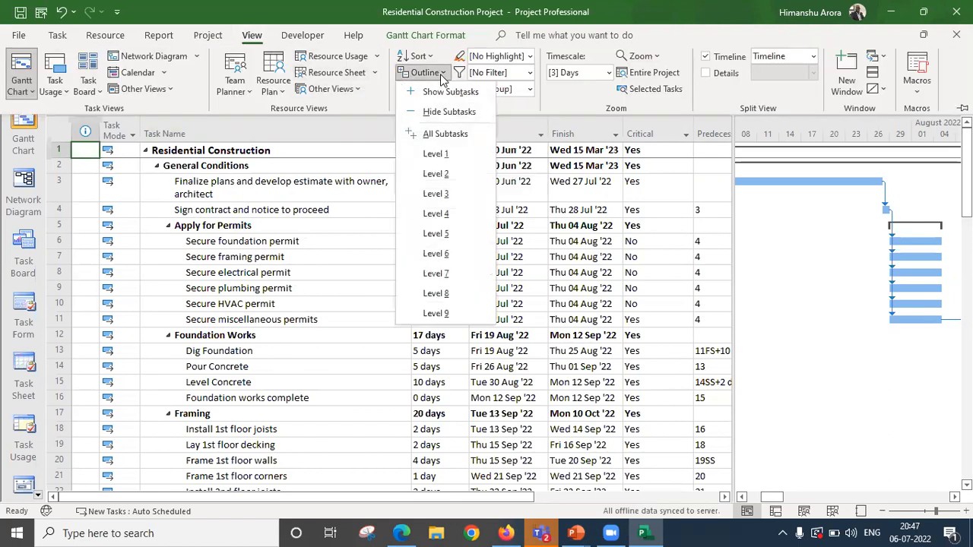
click(444, 159)
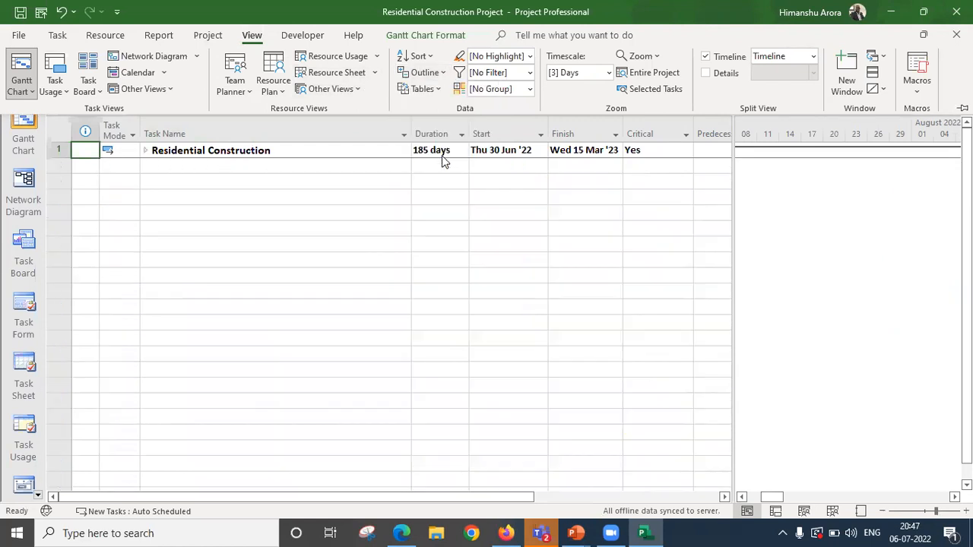
click(445, 73)
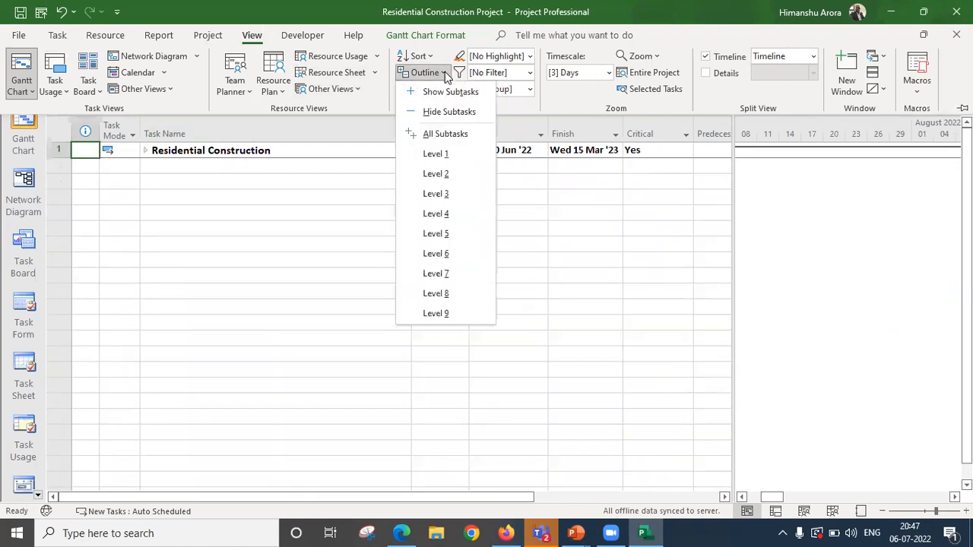
click(443, 174)
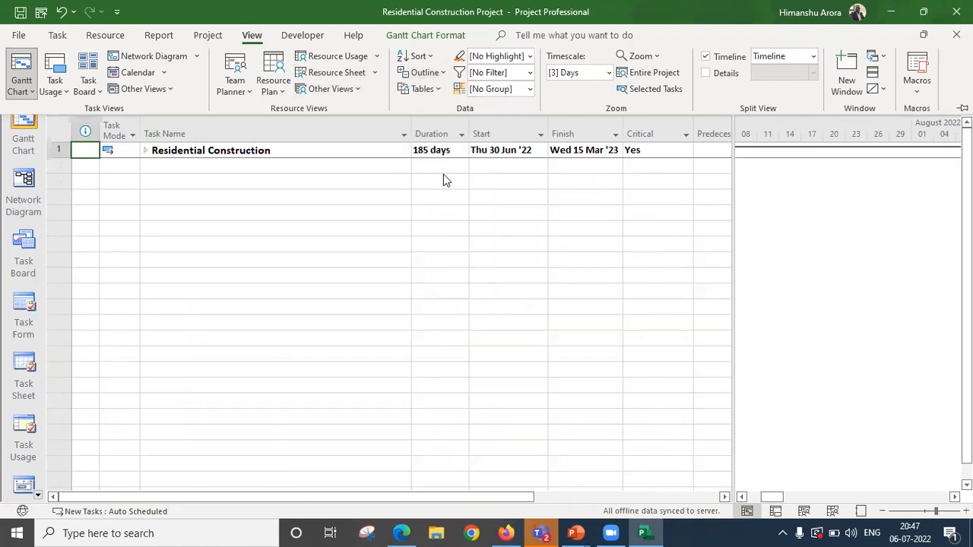
click(442, 73)
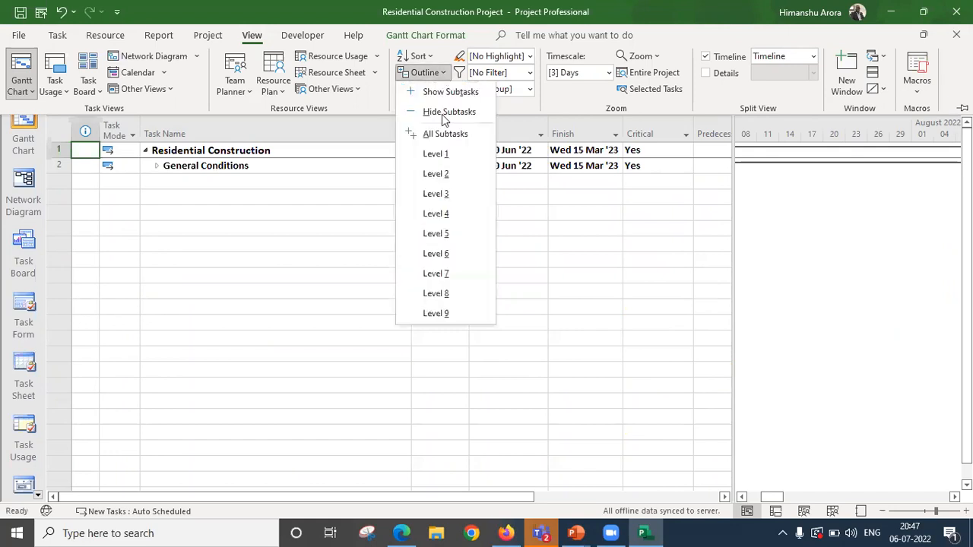
click(446, 195)
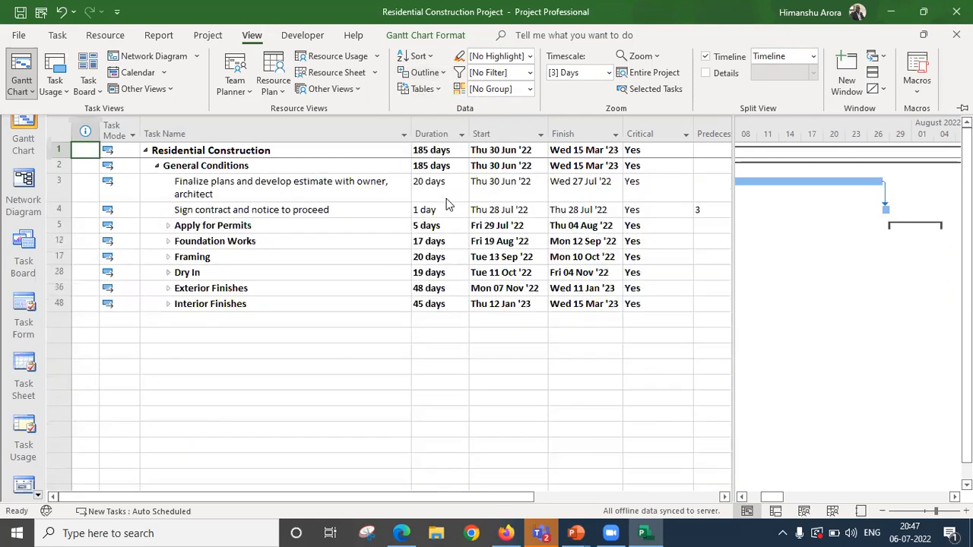
Expand the outline to Level 4 and collapse the ribbon to give the schedule more room.
click(441, 74)
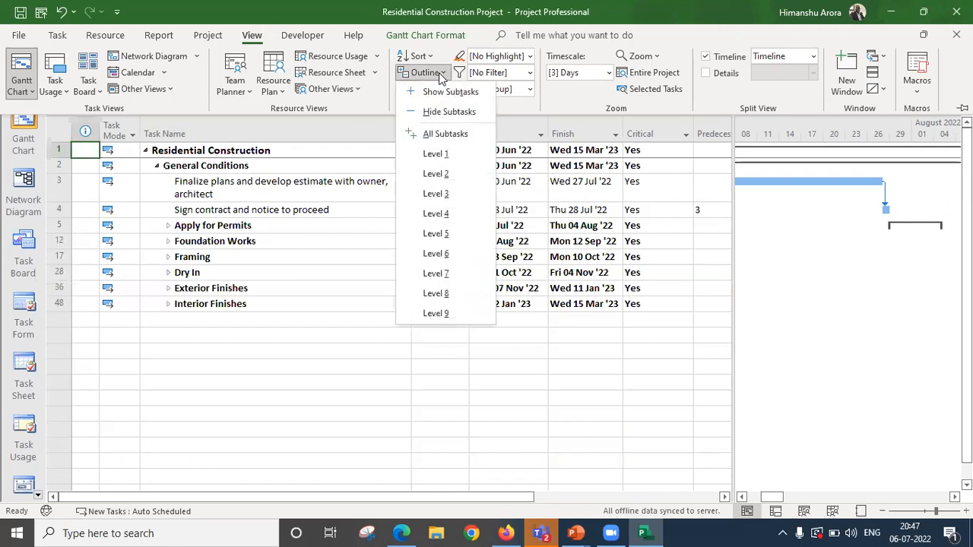
click(443, 220)
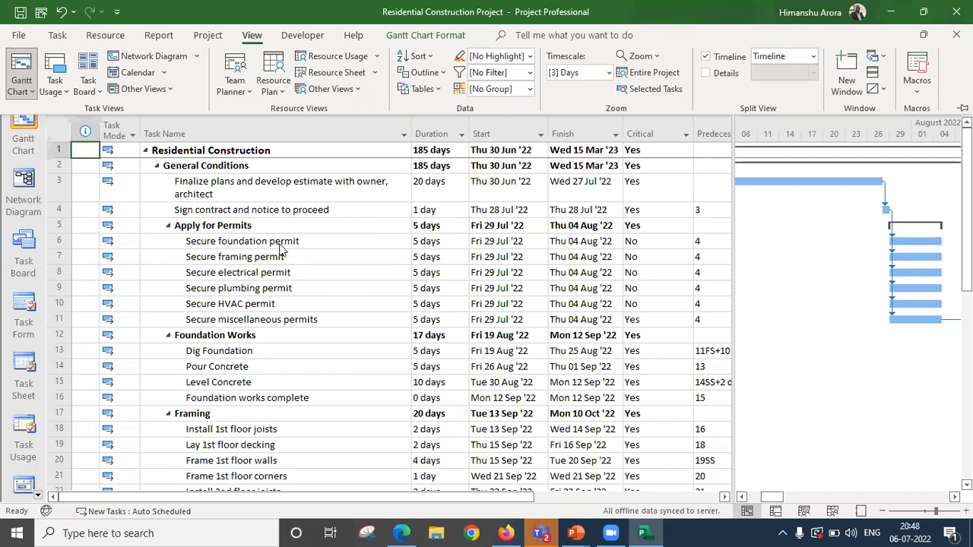
key(ctrl+F1)
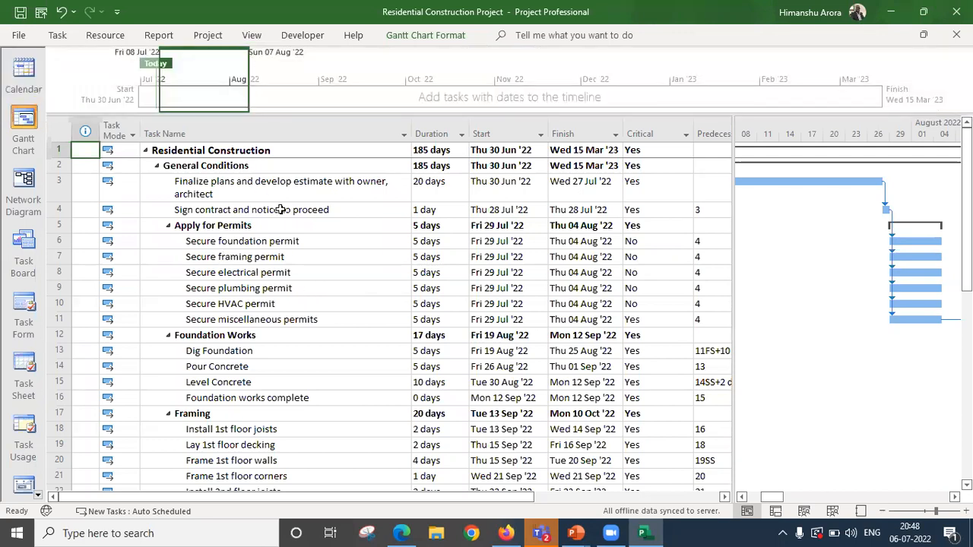
Examine the General Conditions and Apply for Permits tasks with their durations and start dates, ending at the Residential Construction summary row.
click(278, 211)
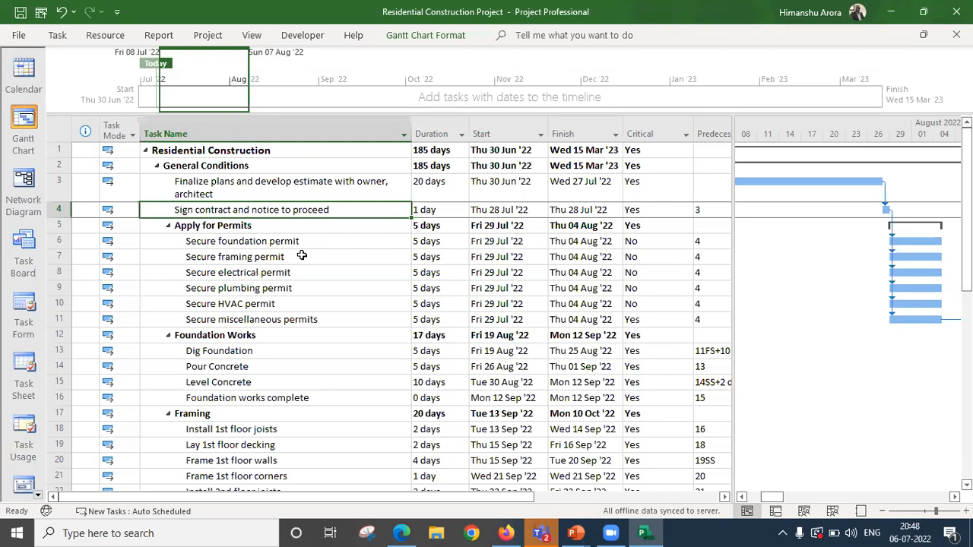
key(Down)
key(Down)
key(Right)
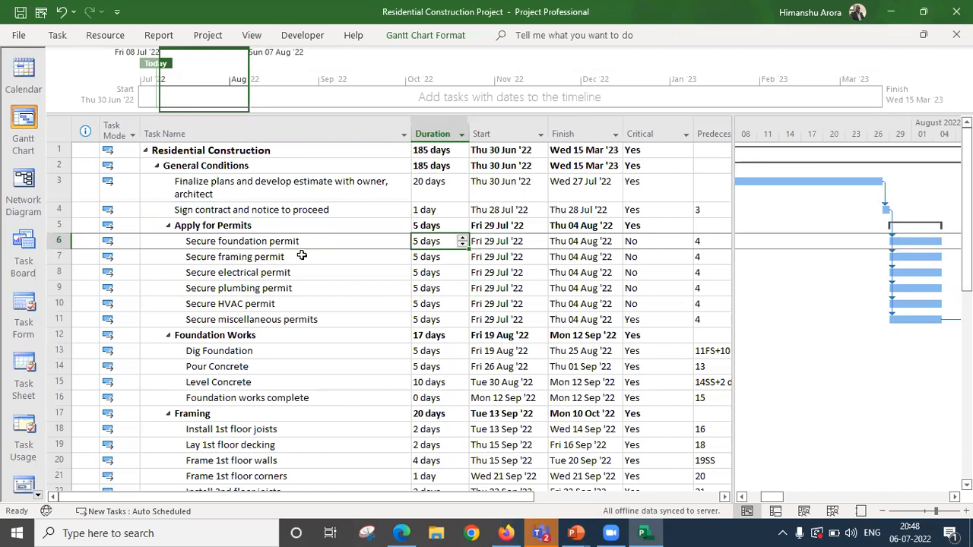
key(Up)
key(Up)
key(Up)
key(Left)
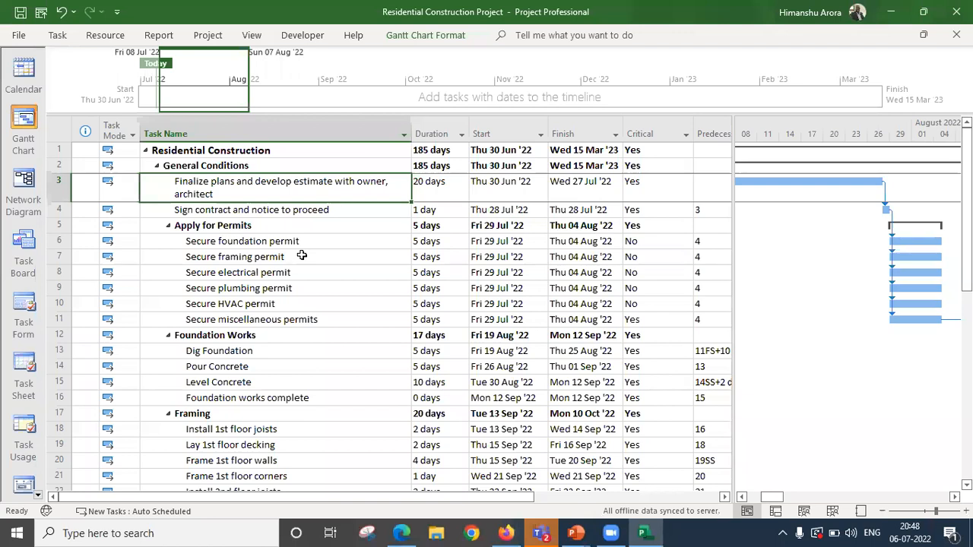
key(Down)
key(Right)
key(Down)
key(Down)
key(Right)
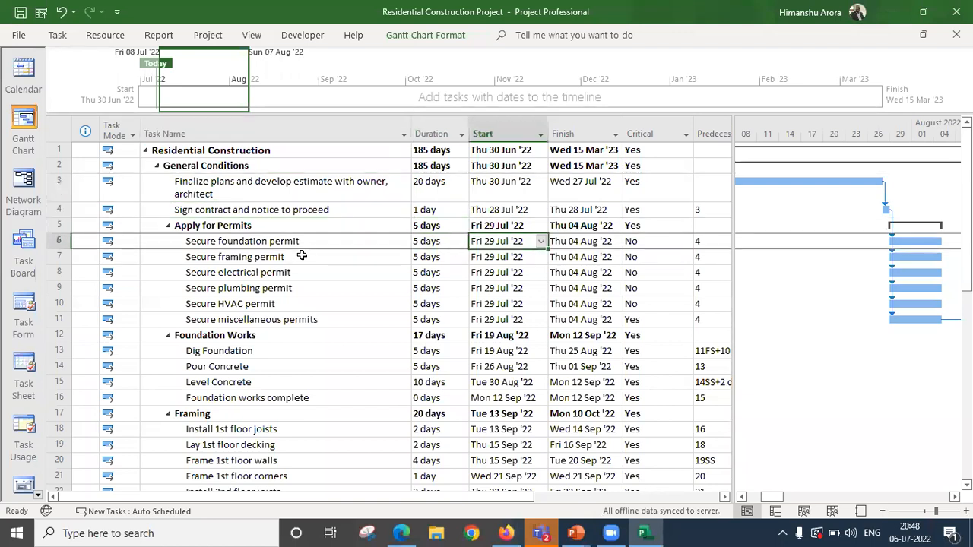
key(Up)
key(Up)
key(Up)
key(Up)
key(Up)
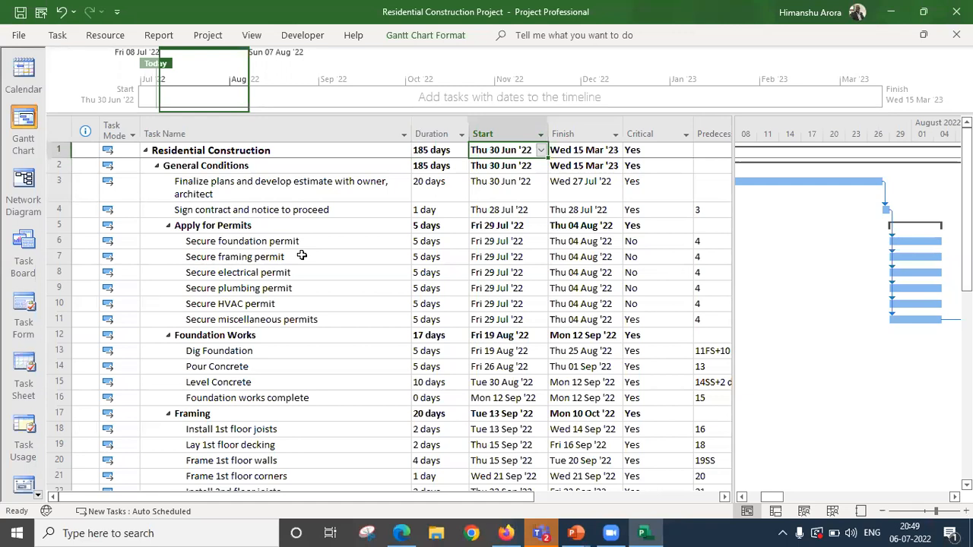
Examine the Foundation Works tasks, comparing Dig Foundation, Pour Concrete and Level Concrete in sequence.
key(Down)
key(Down)
key(Down)
key(Down)
key(Down)
key(Down)
key(Down)
key(Down)
key(Down)
key(Down)
key(Down)
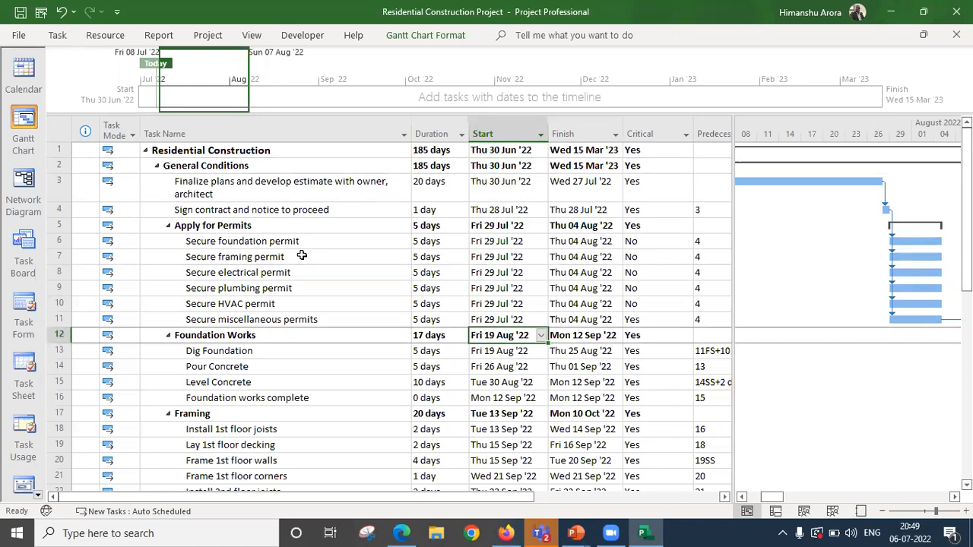
key(Left)
key(Left)
key(Down)
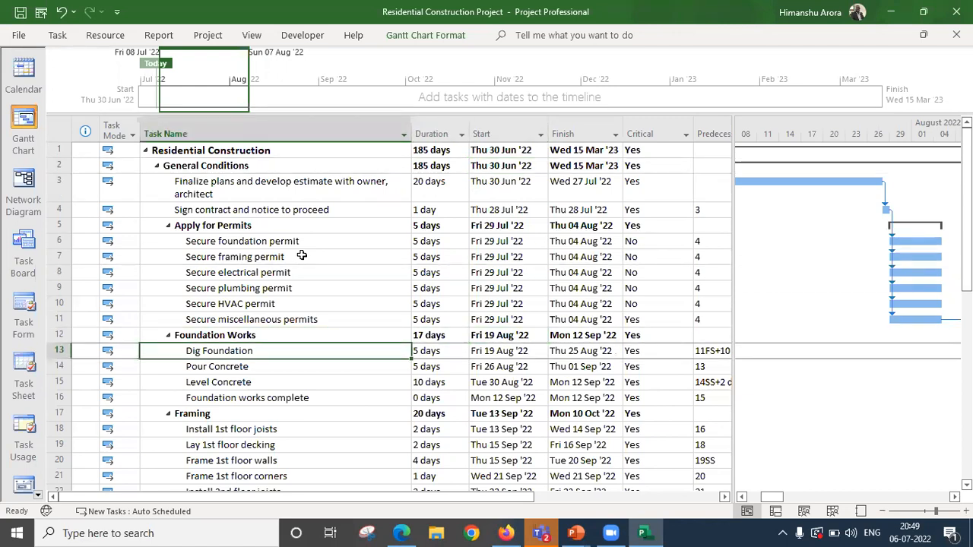
key(Up)
key(Up)
key(Down)
key(Down)
key(Down)
key(Up)
key(Down)
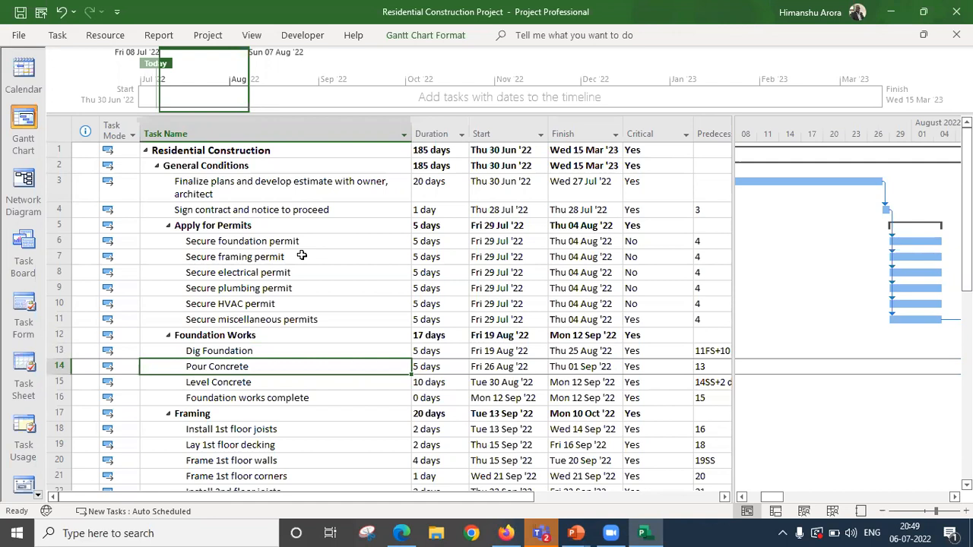
key(Up)
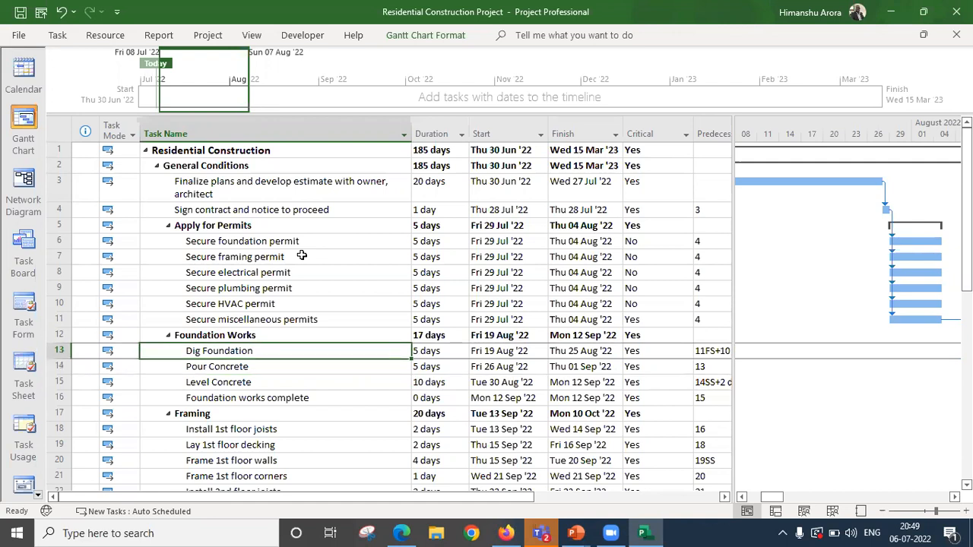
key(Down)
key(Up)
key(Down)
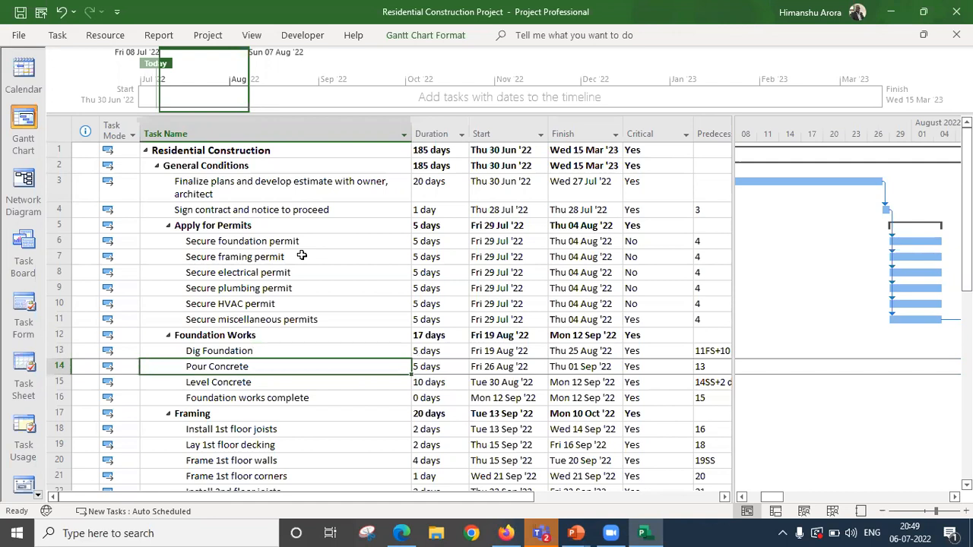
key(Up)
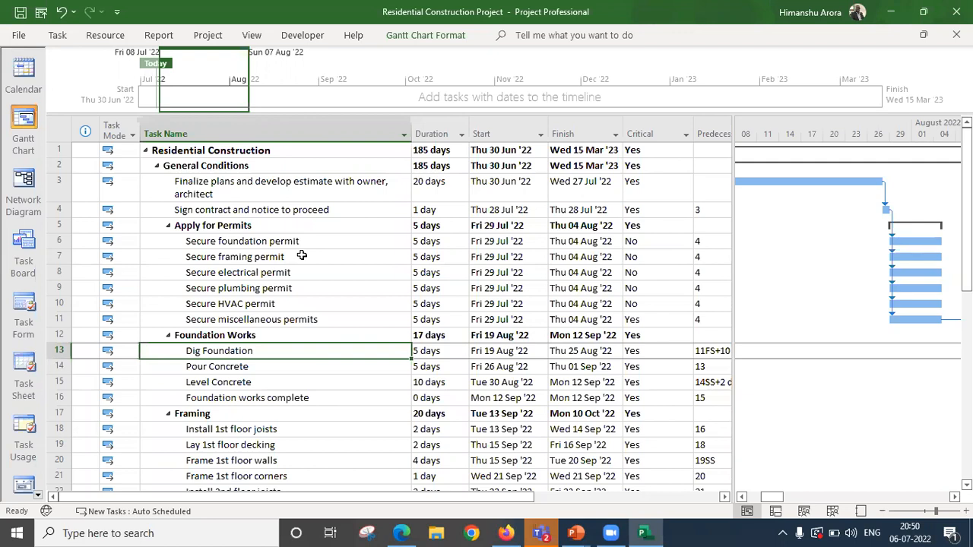
key(Down)
key(Down)
key(Down)
key(Up)
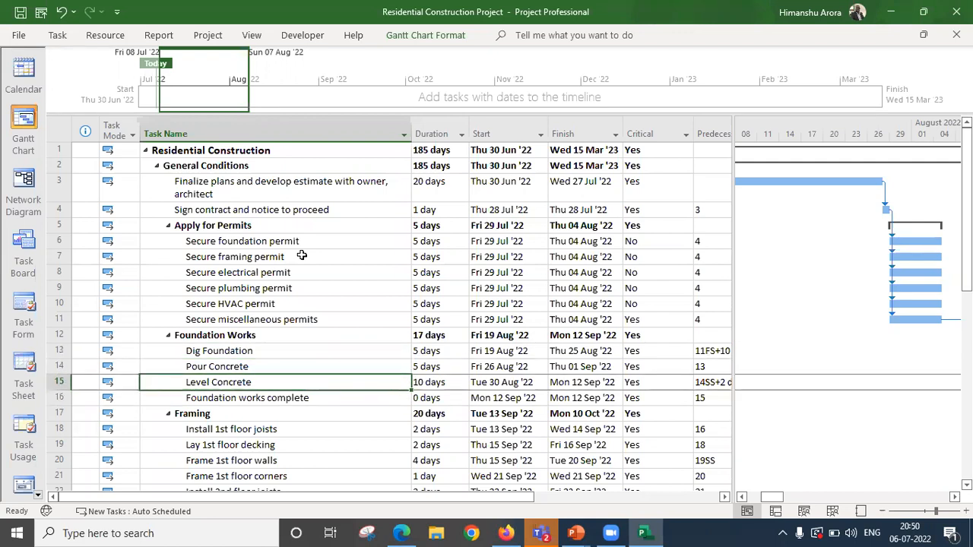
Change the predecessor of the Secure foundation permit task to 4SS, a start-to-start link.
key(Right)
key(Right)
key(Right)
key(Up)
key(Up)
key(Up)
key(Up)
key(Up)
key(Up)
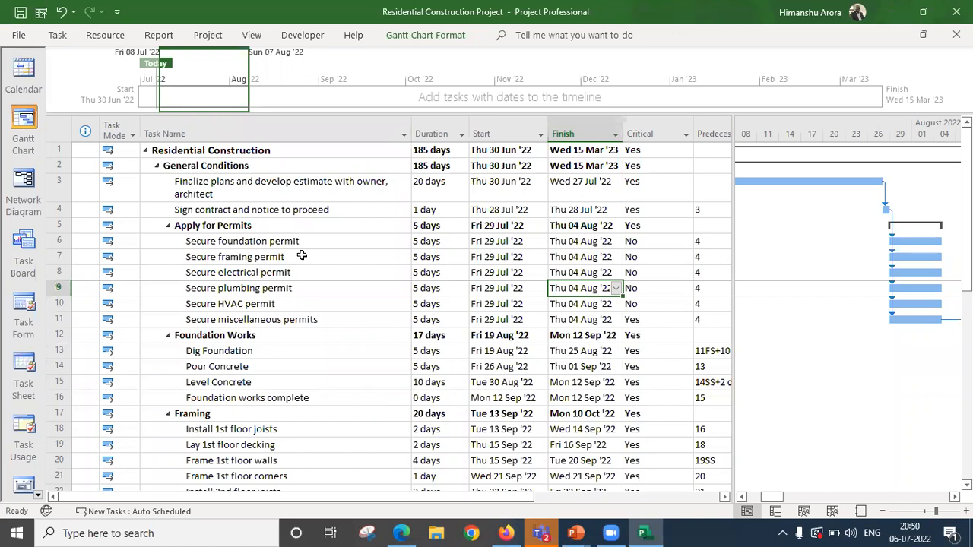
key(Up)
key(Right)
key(Up)
key(Right)
key(Up)
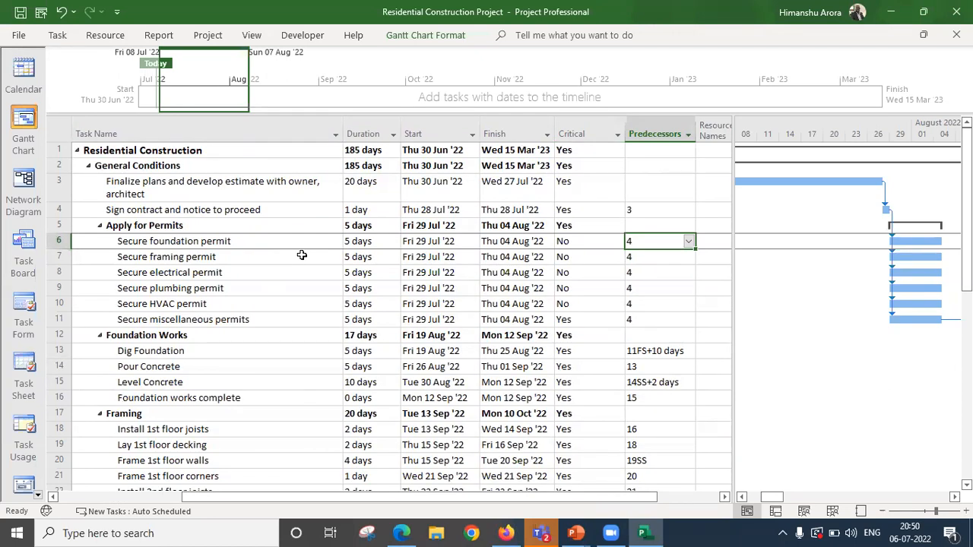
key(F2)
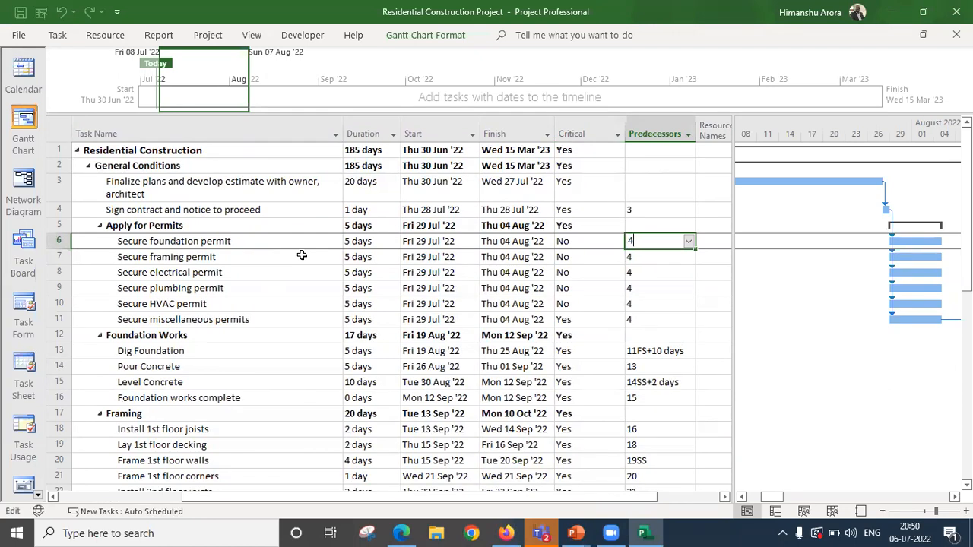
text(ss)
key(Return)
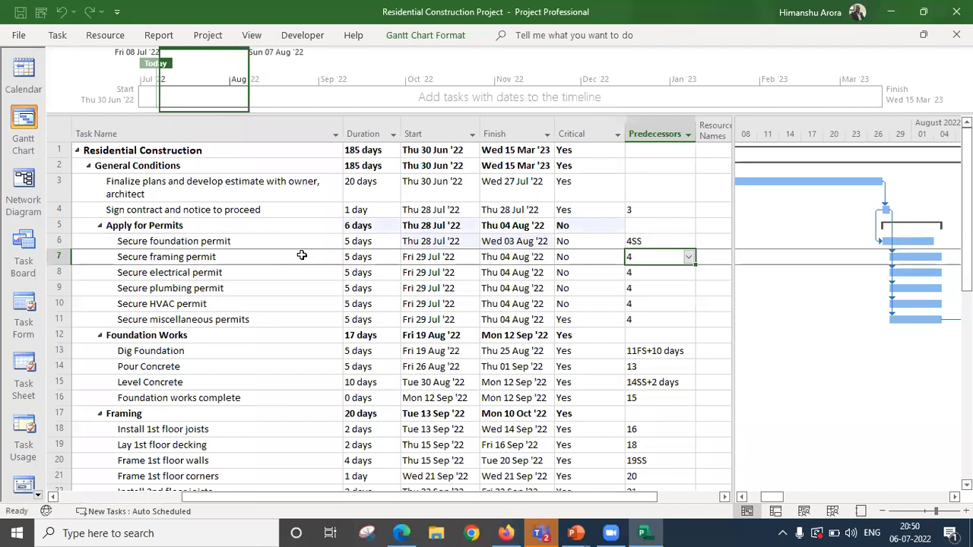
Return to the Secure foundation permit row and review its dates, duration and task mode.
key(Up)
key(Left)
key(Left)
key(Left)
key(Left)
key(Left)
key(Left)
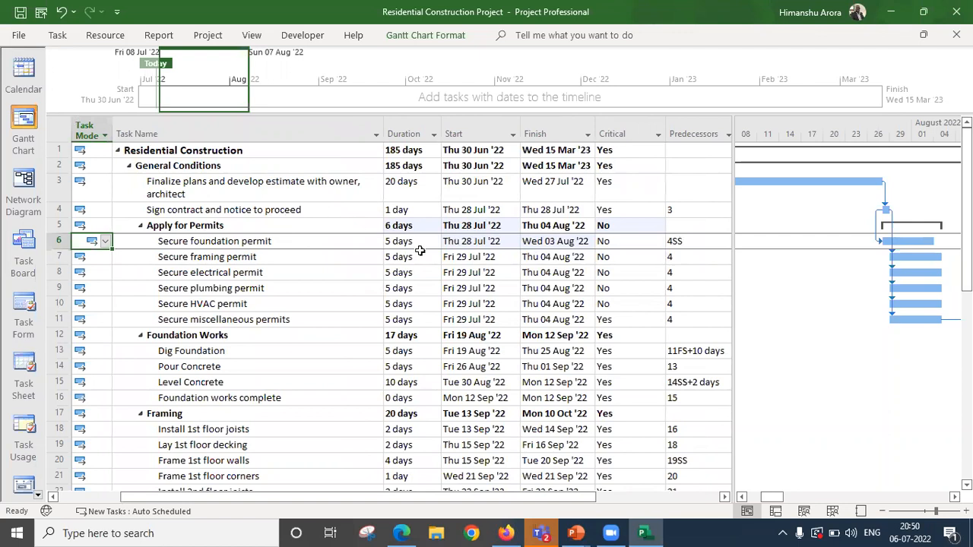
Check the predecessor of the Secure foundation permit task and move down to the Level Concrete task.
click(688, 241)
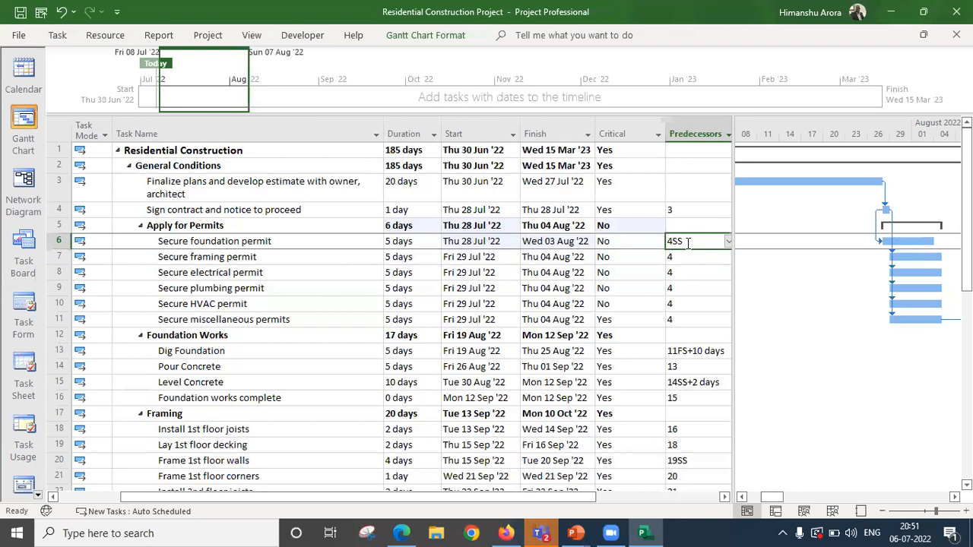
click(338, 291)
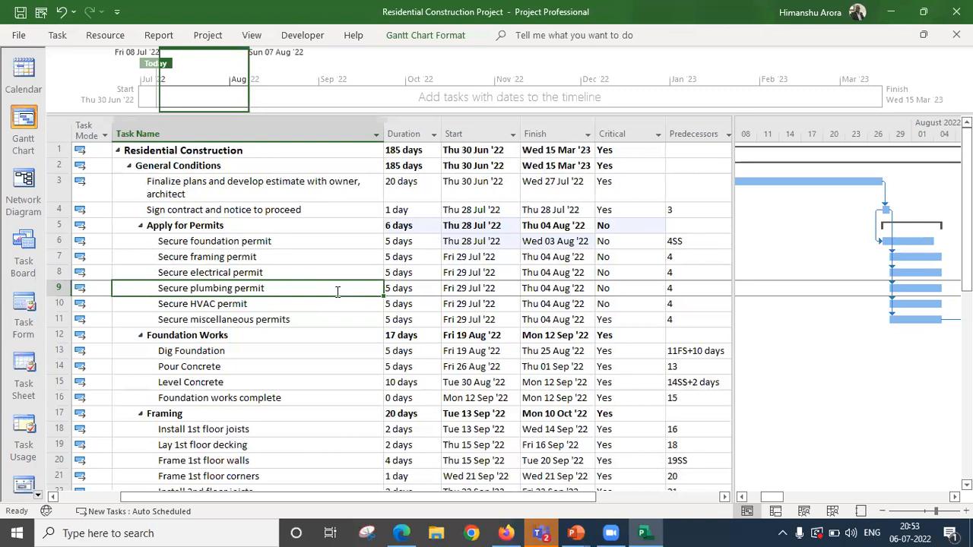
key(Down)
key(Down)
key(Down)
key(Down)
key(Down)
key(Down)
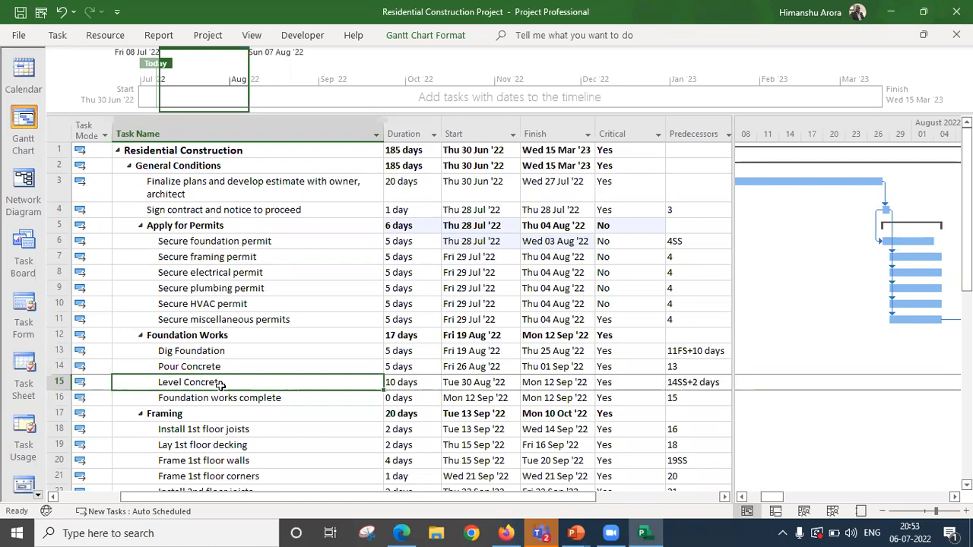
Examine the Level Concrete row across its duration, dates and critical status, comparing it with Pour Concrete.
key(Right)
key(Right)
key(Right)
key(Right)
key(Right)
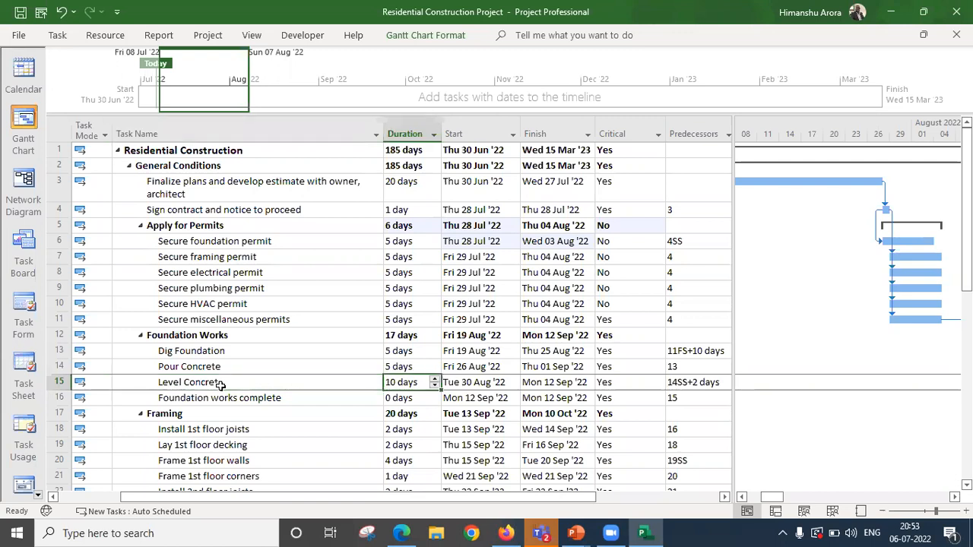
key(Left)
key(Left)
key(Left)
key(Left)
key(Left)
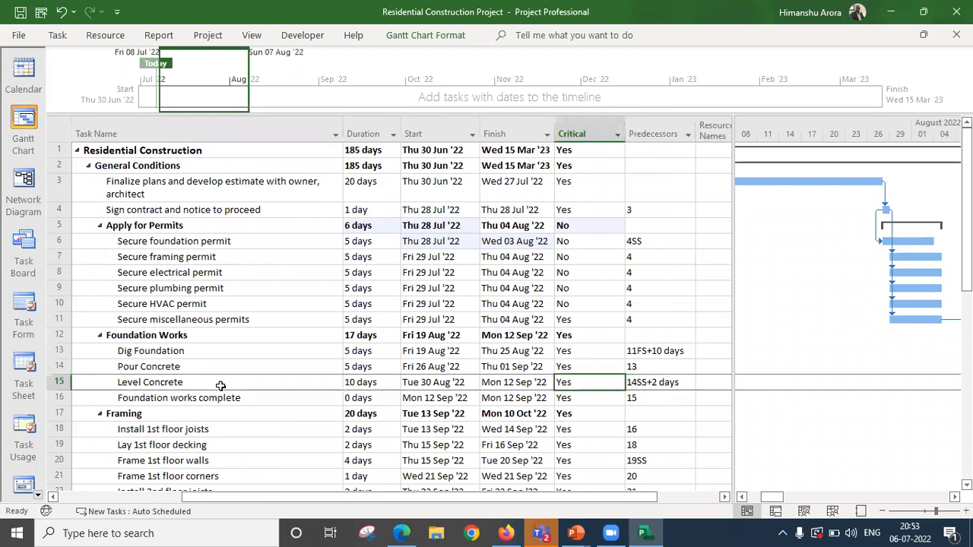
key(Up)
key(Down)
key(Up)
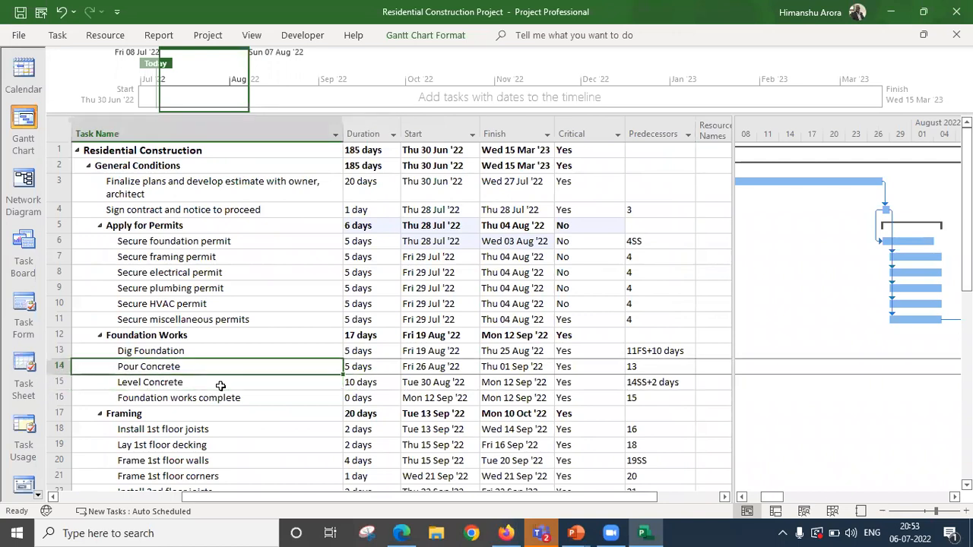
key(Down)
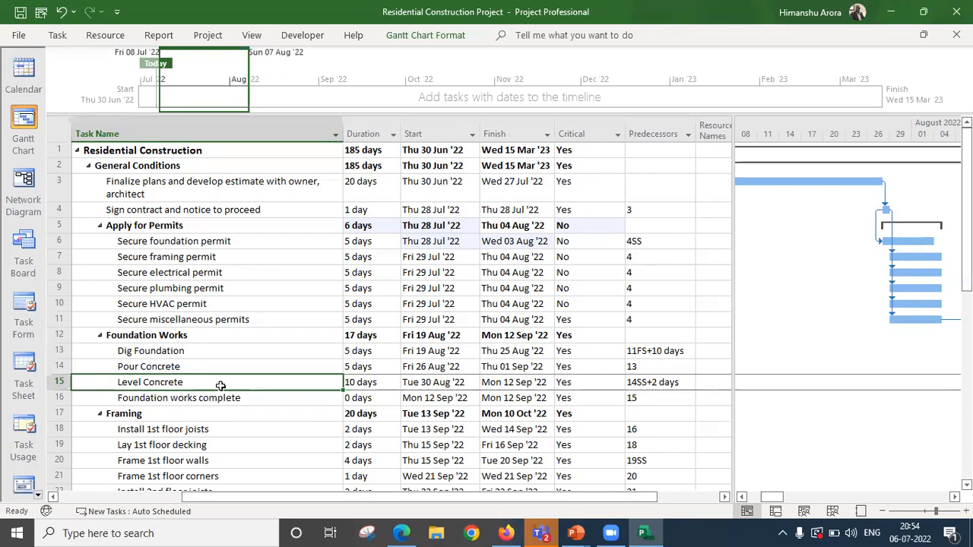
Inspect the predecessor link and lag of Level Concrete and trace it back to the Pour Concrete task.
key(Right)
key(Right)
key(Right)
key(Right)
key(Right)
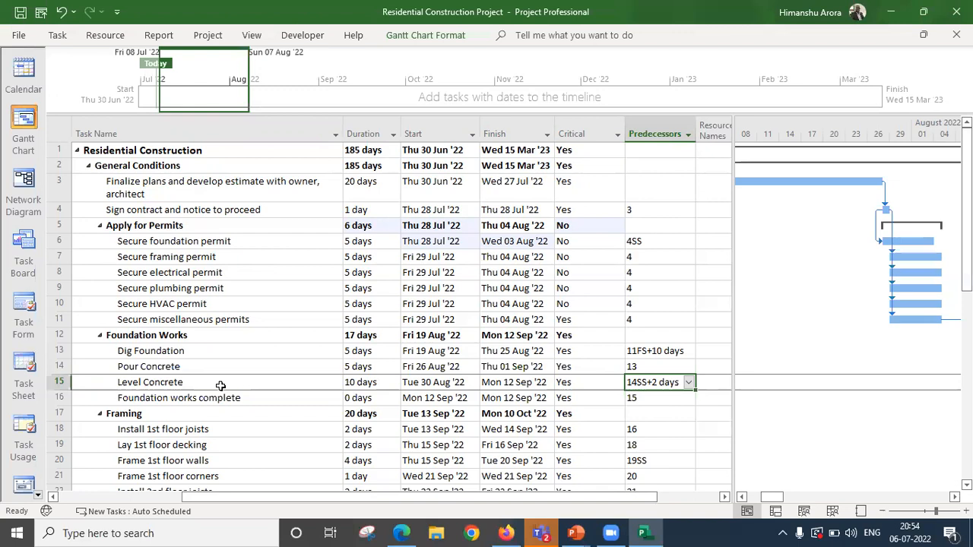
key(Left)
key(Left)
key(Left)
key(Left)
key(Left)
key(Up)
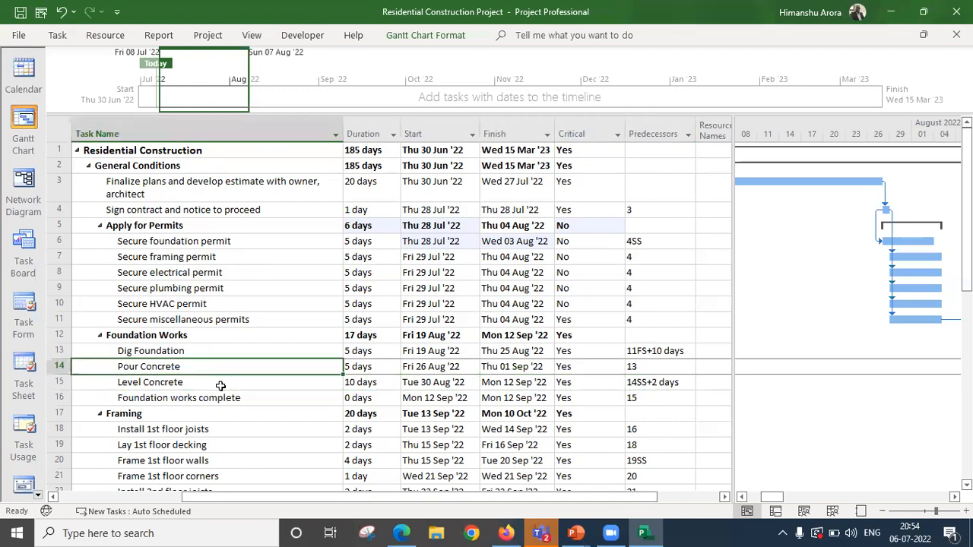
Change the predecessor of the Level Concrete task to 14SS+50%, expressing the start-to-start lag as a percentage.
key(Down)
key(Right)
key(Right)
key(Right)
key(Right)
key(Right)
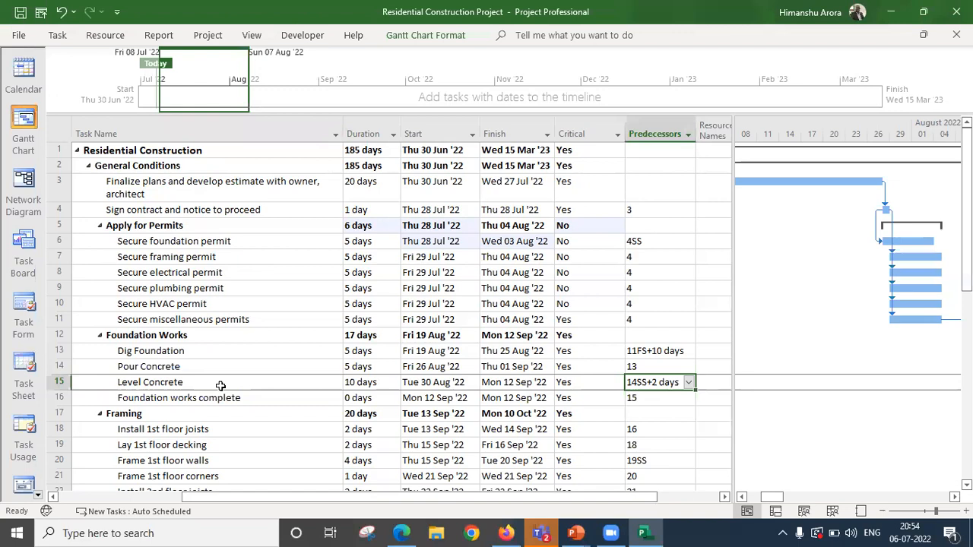
key(F2)
key(End)
key(BackSpace)
key(BackSpace)
key(BackSpace)
key(BackSpace)
key(BackSpace)
key(BackSpace)
text(50%)
key(Return)
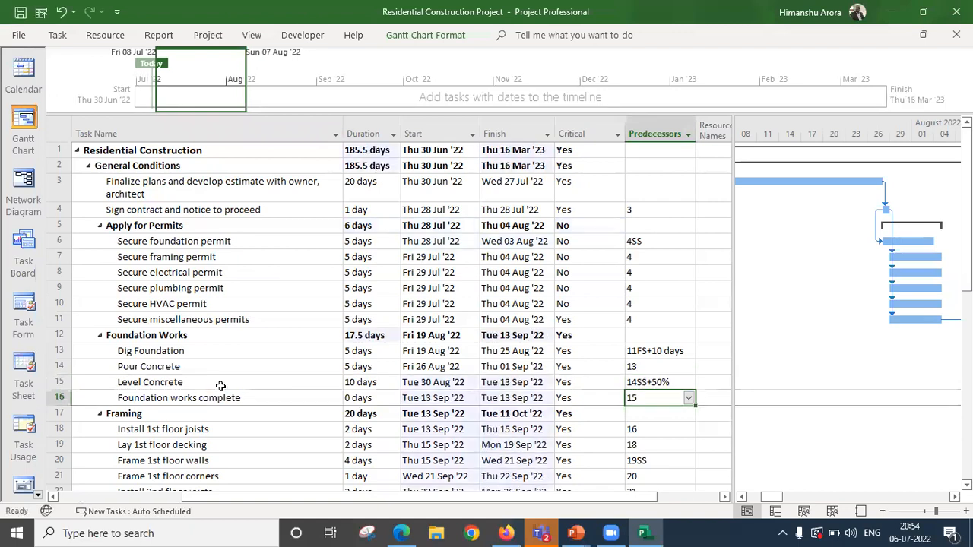
key(Up)
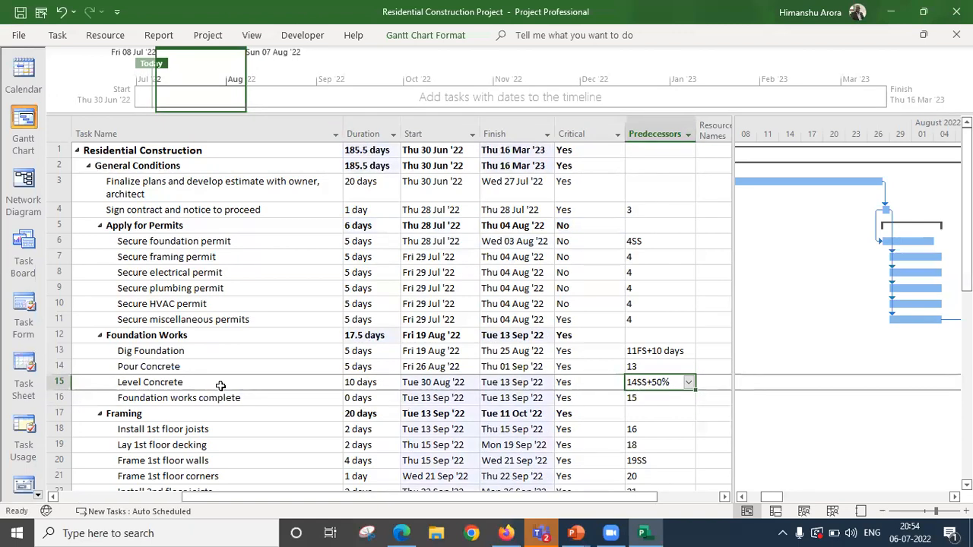
key(Left)
key(Left)
key(Left)
key(Left)
key(Left)
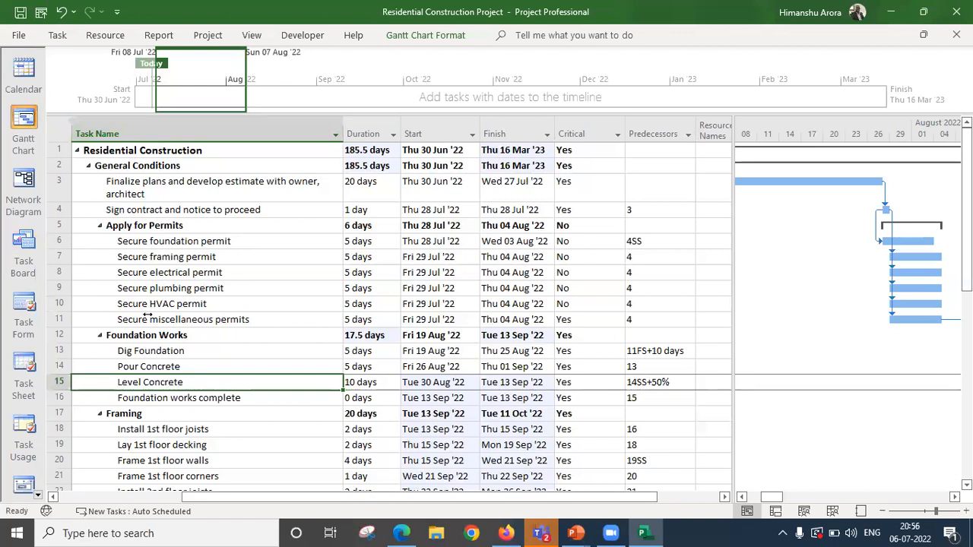
Switch to the Tracking Gantt view and narrow the task table to just past the Duration column to enlarge the chart.
click(38, 497)
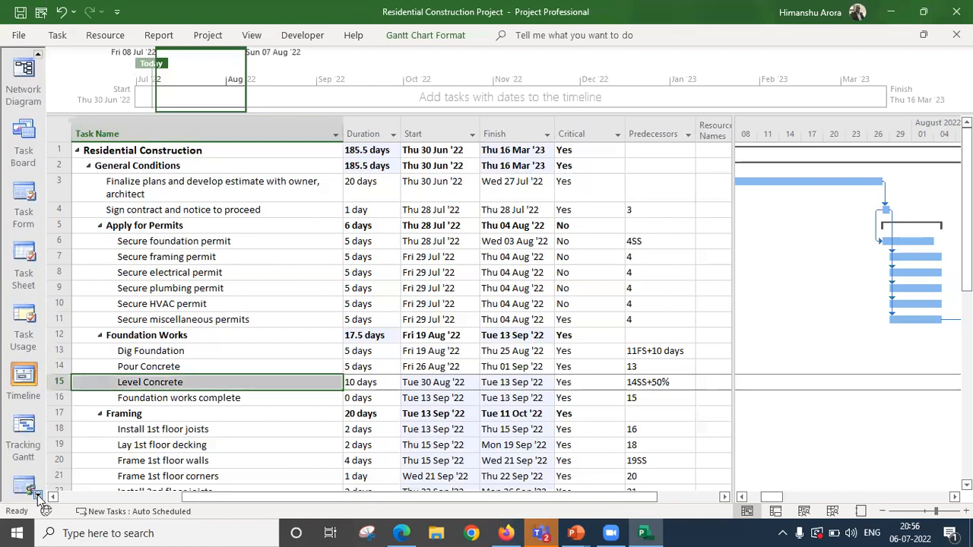
click(23, 437)
drag(541, 352, 501, 353)
drag(658, 502, 563, 501)
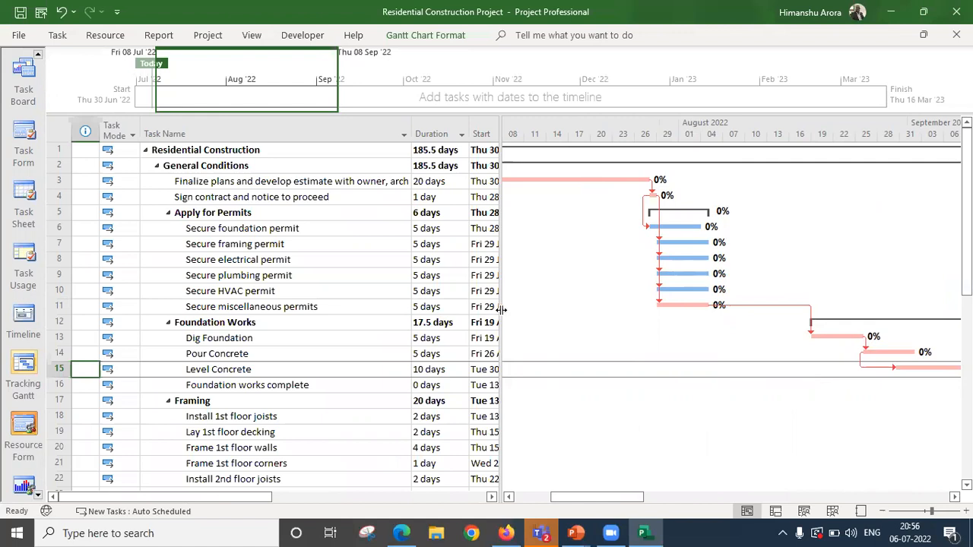
drag(502, 309, 471, 313)
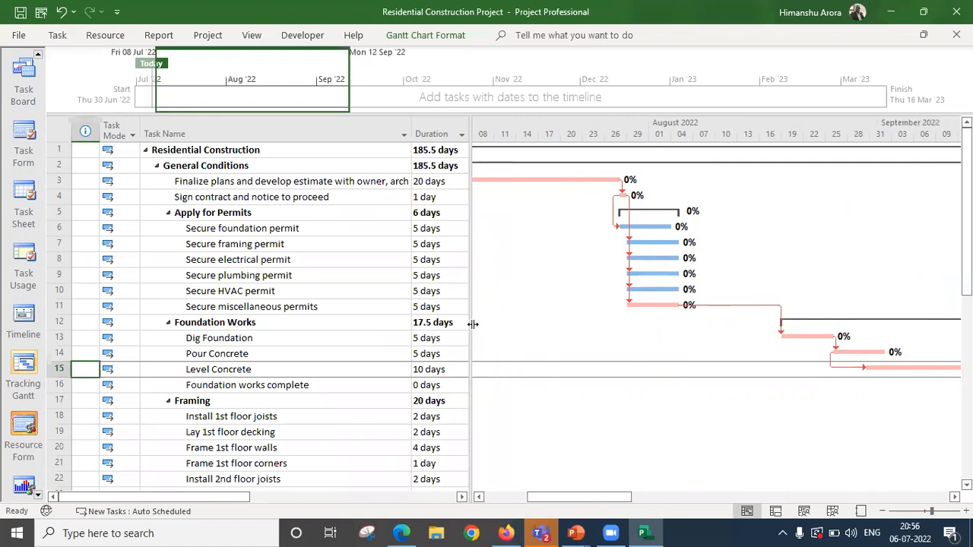
Review the Finish, Critical and Predecessors columns from Secure miscellaneous permits up to the Finalize plans task.
click(371, 304)
key(Right)
key(Right)
key(Right)
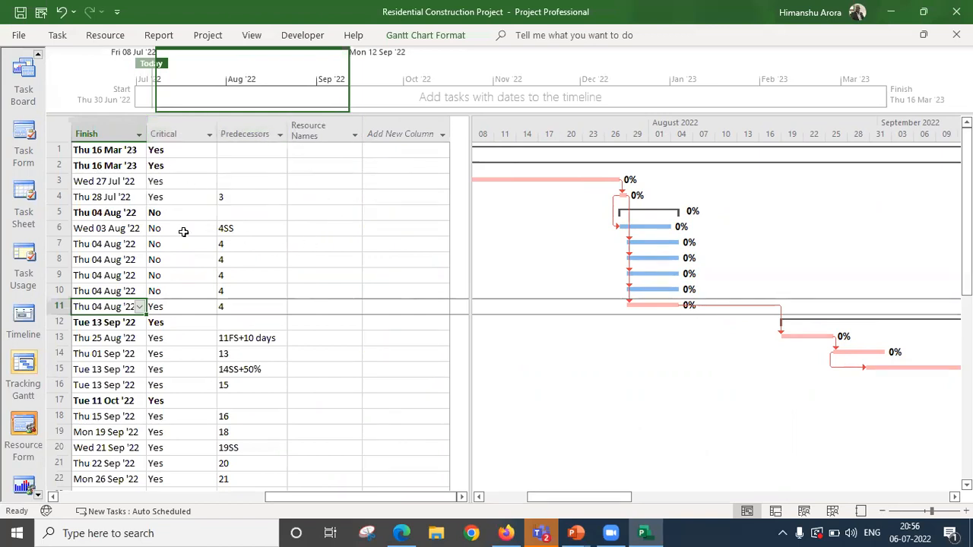
key(Up)
key(Up)
key(Up)
key(Up)
key(Up)
key(Up)
key(Up)
key(Up)
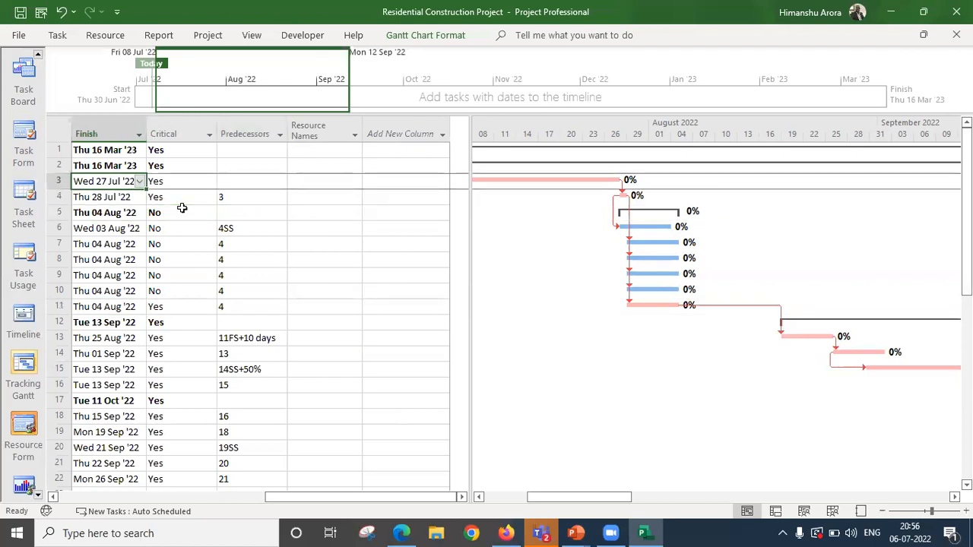
Compare the critical status of the Finalize plans task and the permit tasks with their start and finish dates.
key(Left)
key(Right)
key(Right)
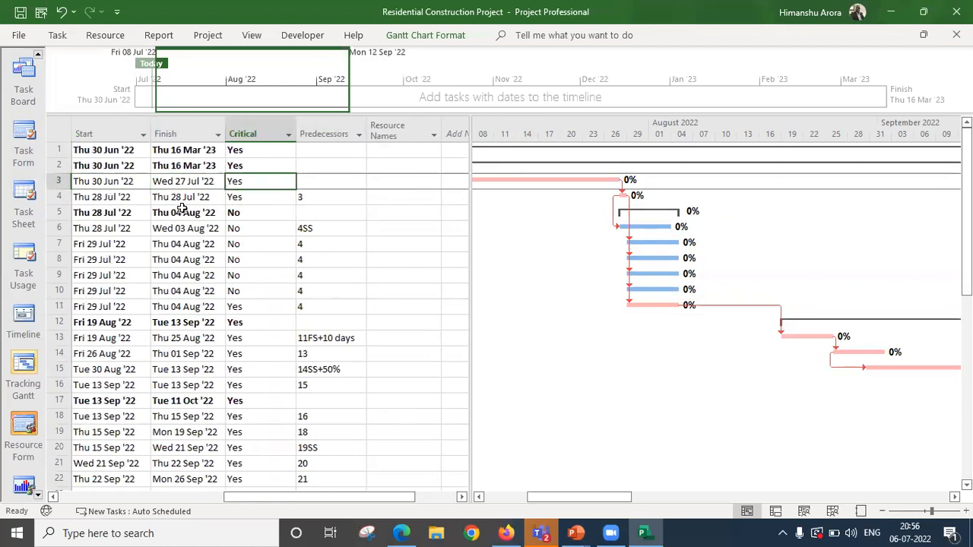
key(Down)
key(Down)
key(Down)
key(Down)
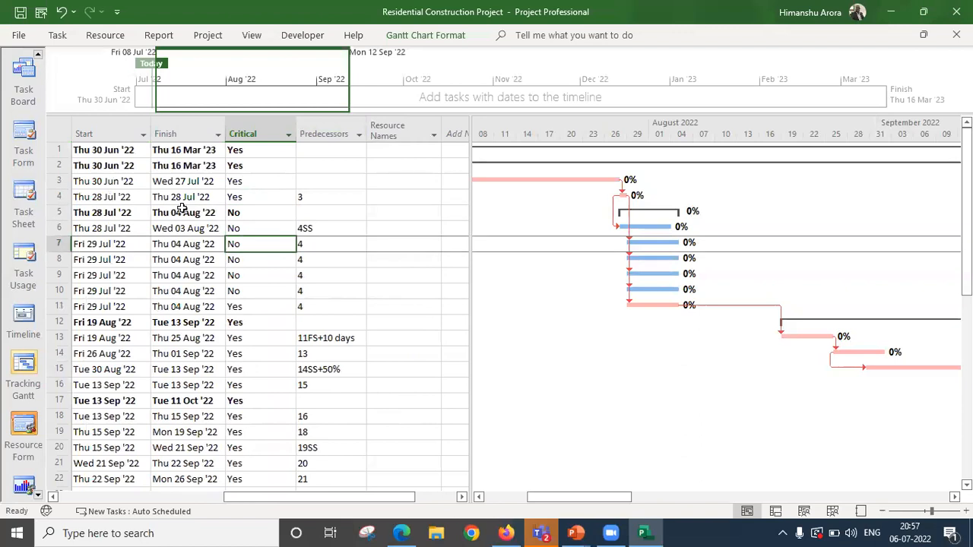
key(Down)
key(Up)
key(Up)
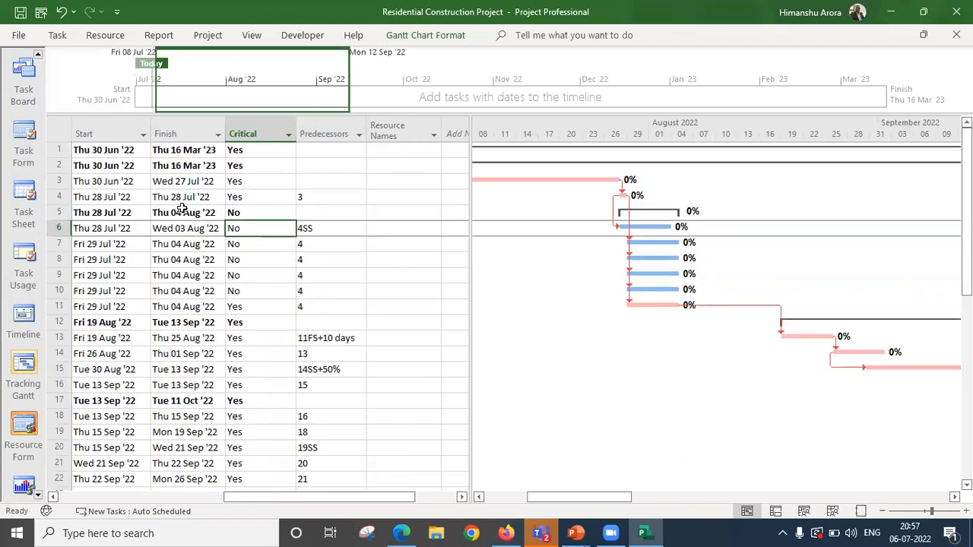
key(Down)
key(Down)
key(Left)
key(Left)
key(Left)
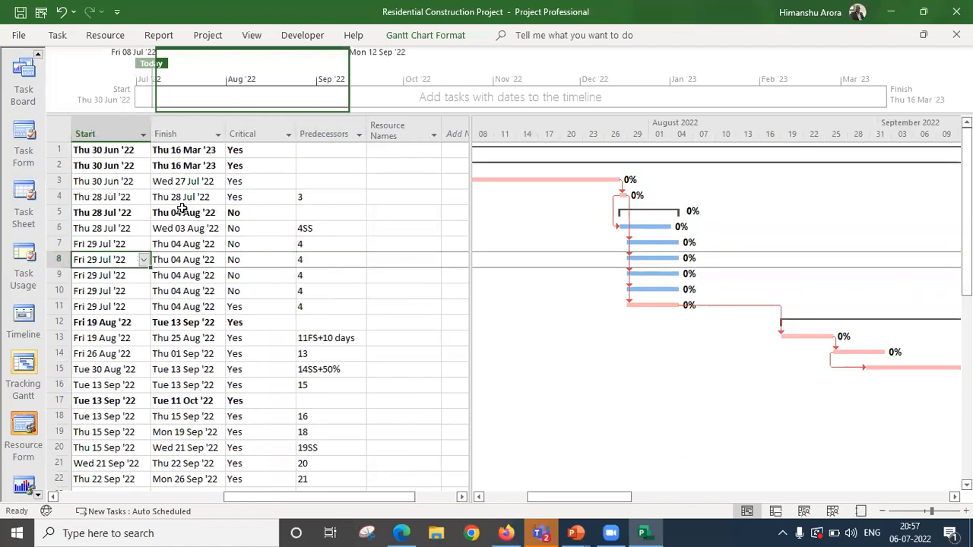
key(Right)
key(Right)
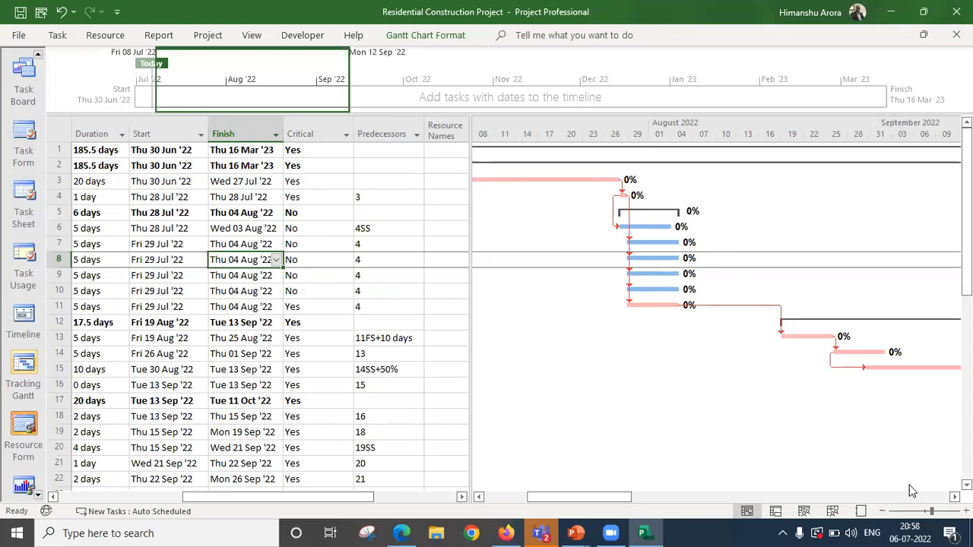
Zoom out the chart timescale and follow the critical path through all tasks to the project finish in March 2023.
click(884, 516)
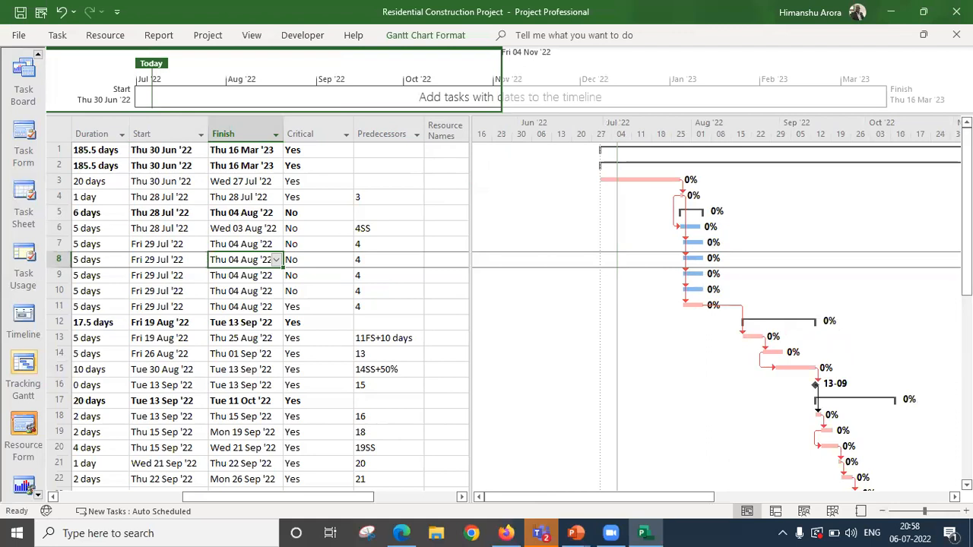
scroll(259, 320, down, 2)
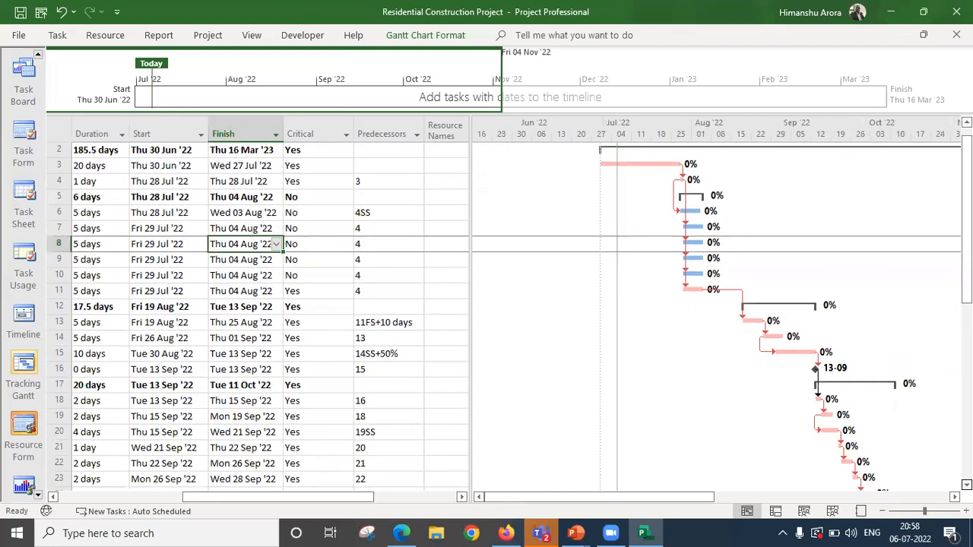
scroll(258, 320, down, 2)
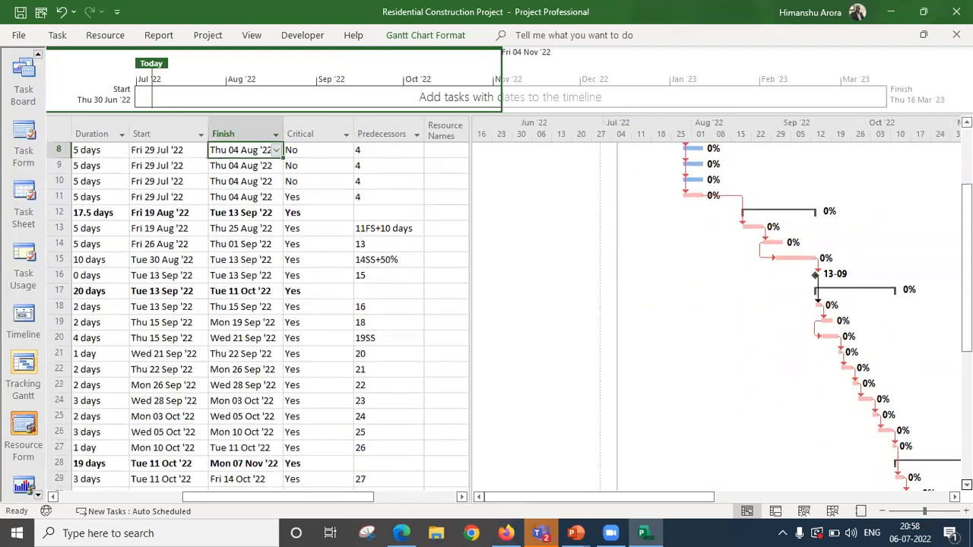
scroll(258, 319, down, 4)
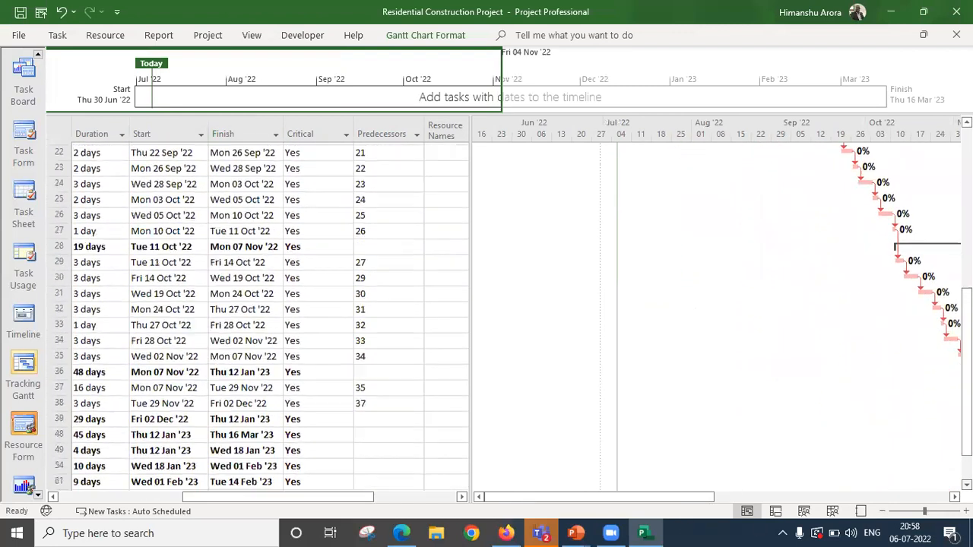
scroll(715, 304, right, 1)
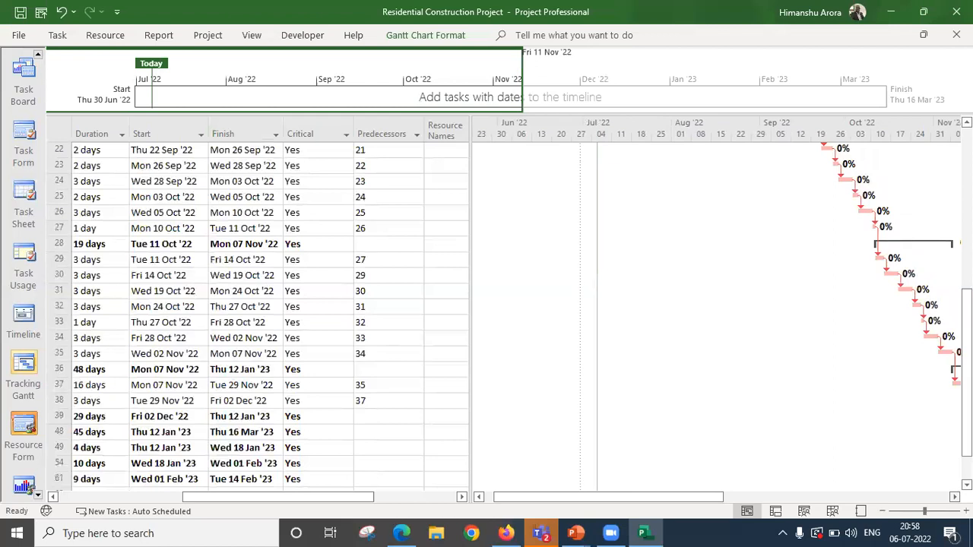
scroll(714, 304, right, 8)
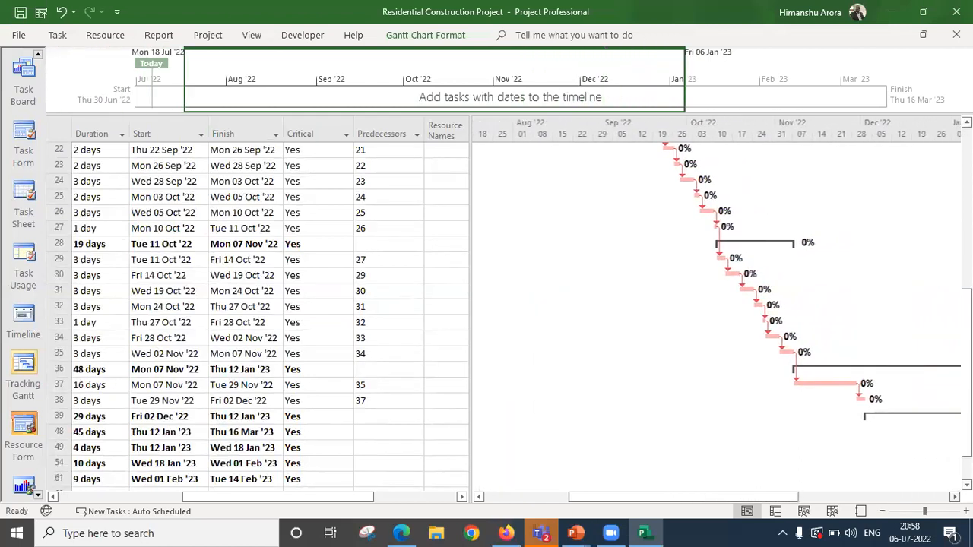
scroll(714, 304, right, 5)
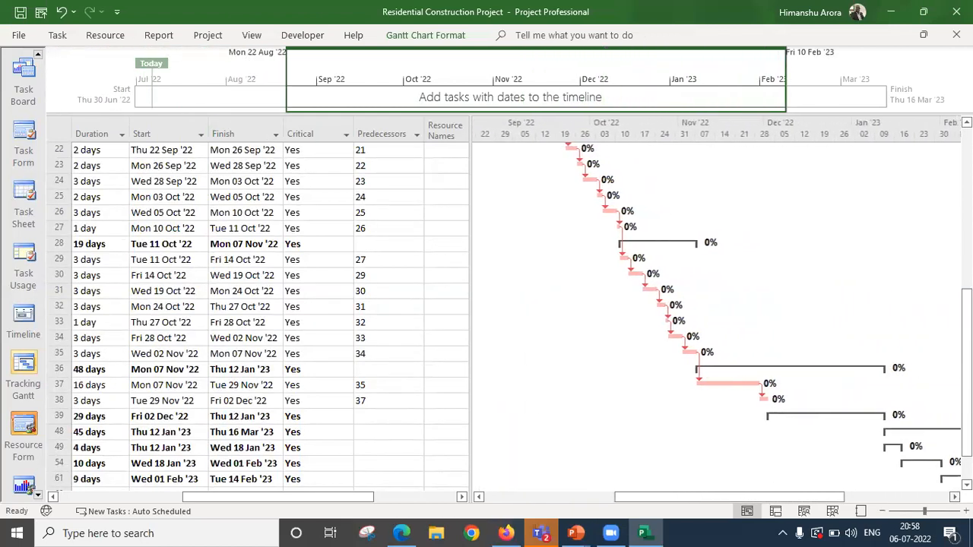
scroll(684, 319, down, 3)
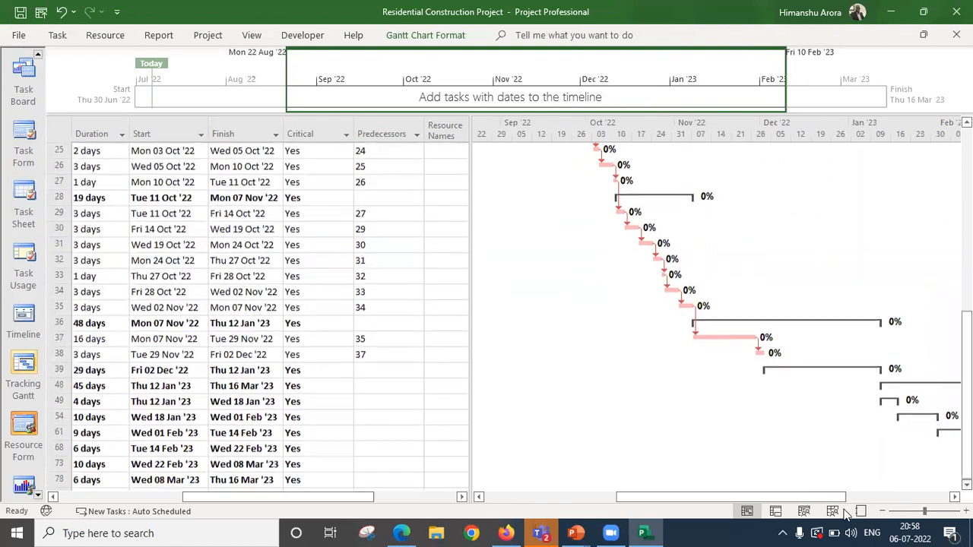
scroll(923, 499, right, 5)
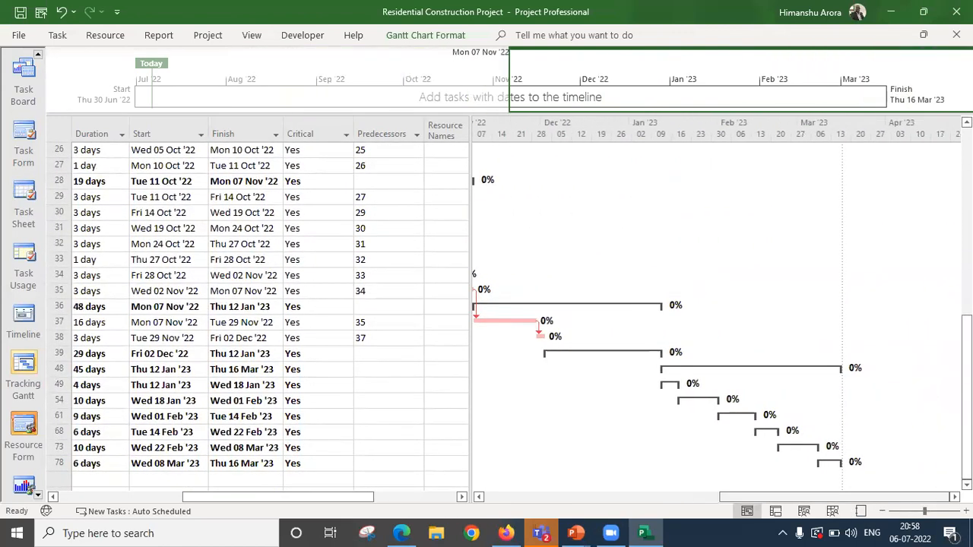
scroll(899, 469, down, 1)
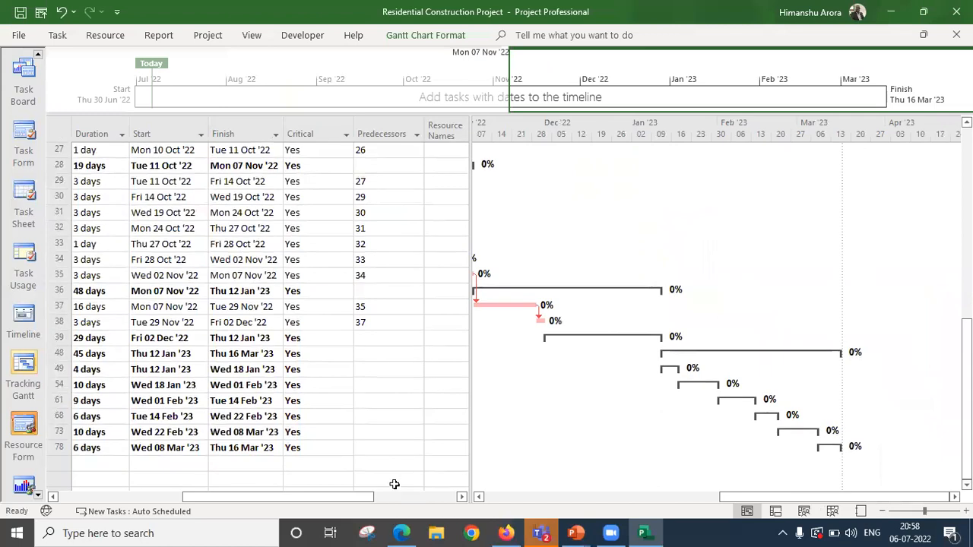
Select the Drywall summary row and review the task names of the exterior and interior finishes.
click(246, 386)
key(Left)
key(Left)
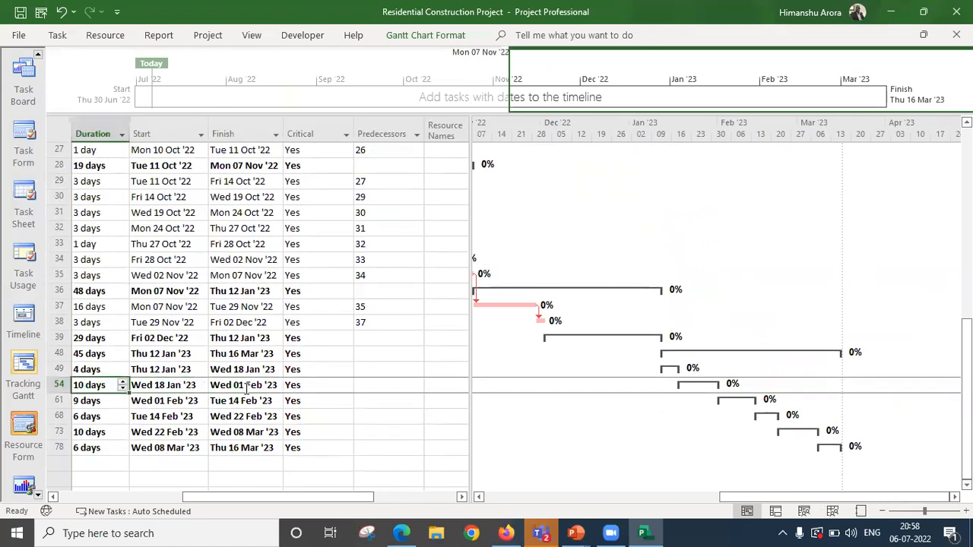
key(Left)
key(Left)
key(Left)
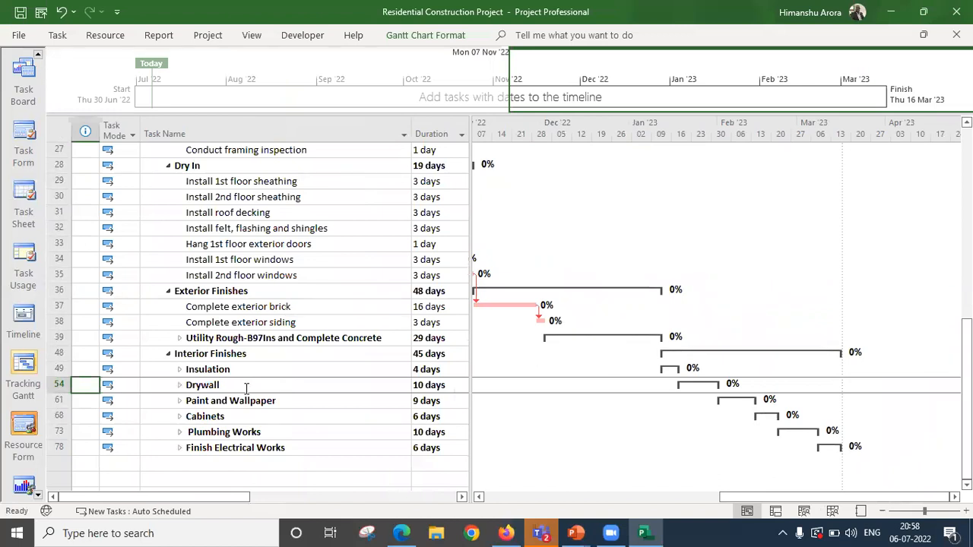
Widen the task table beside the chart and add a Free Slack column after Resource Names.
drag(470, 350, 641, 360)
click(474, 322)
key(Right)
key(Right)
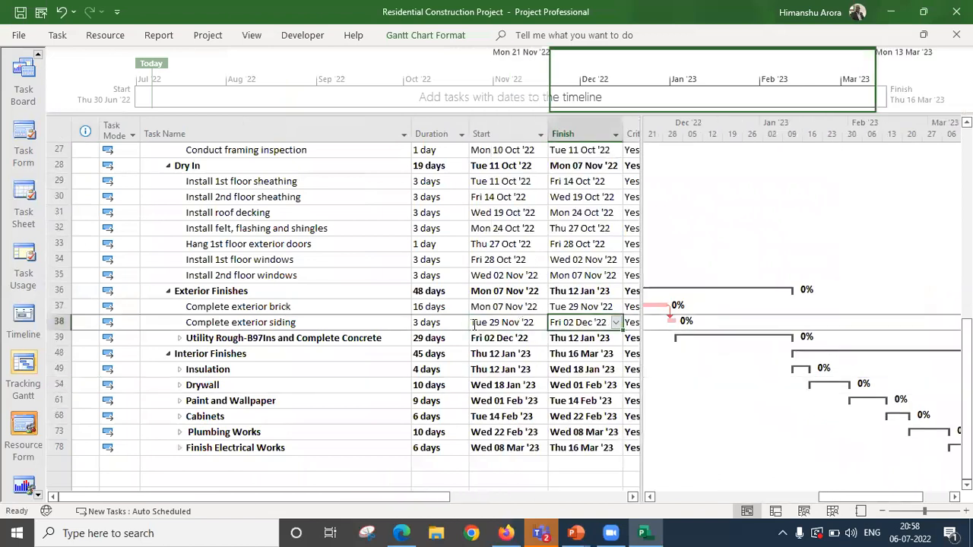
key(Right)
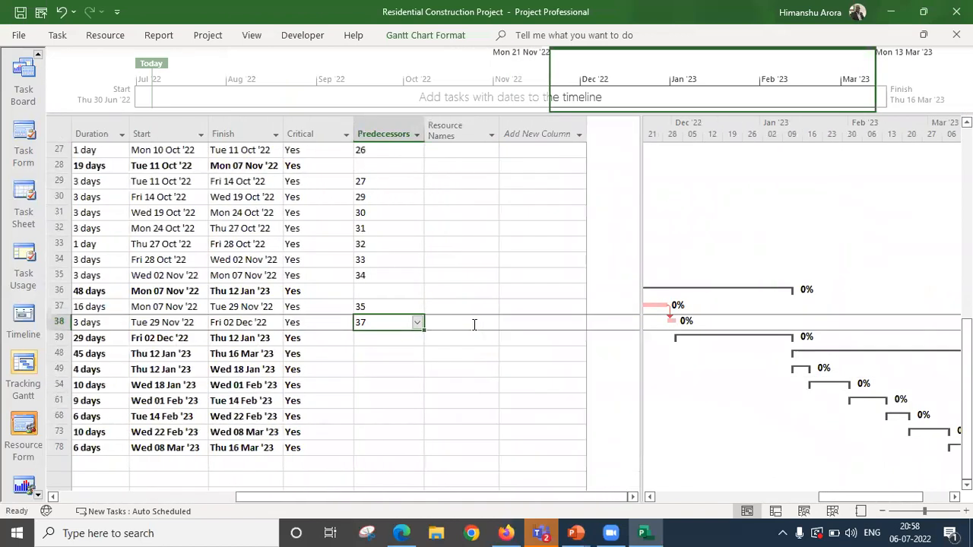
click(535, 128)
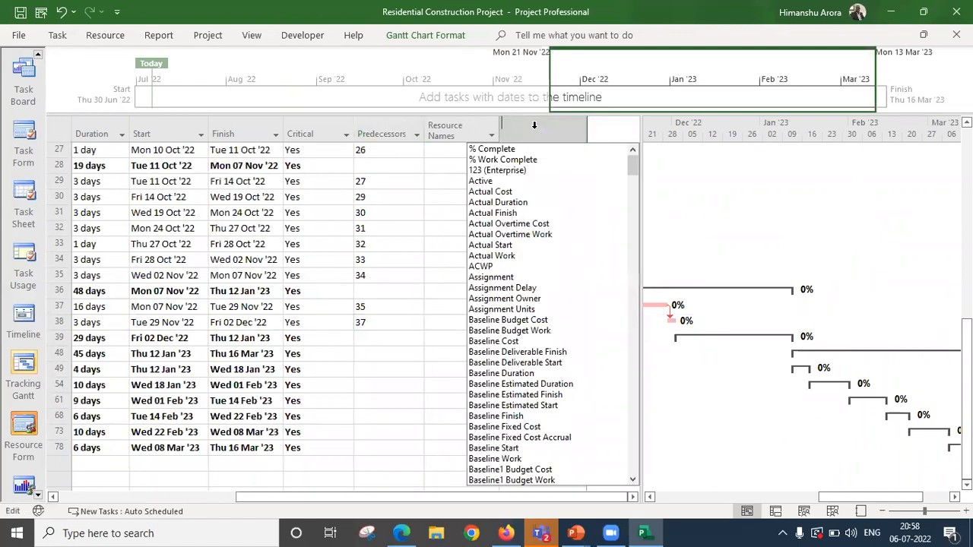
text(free Slack)
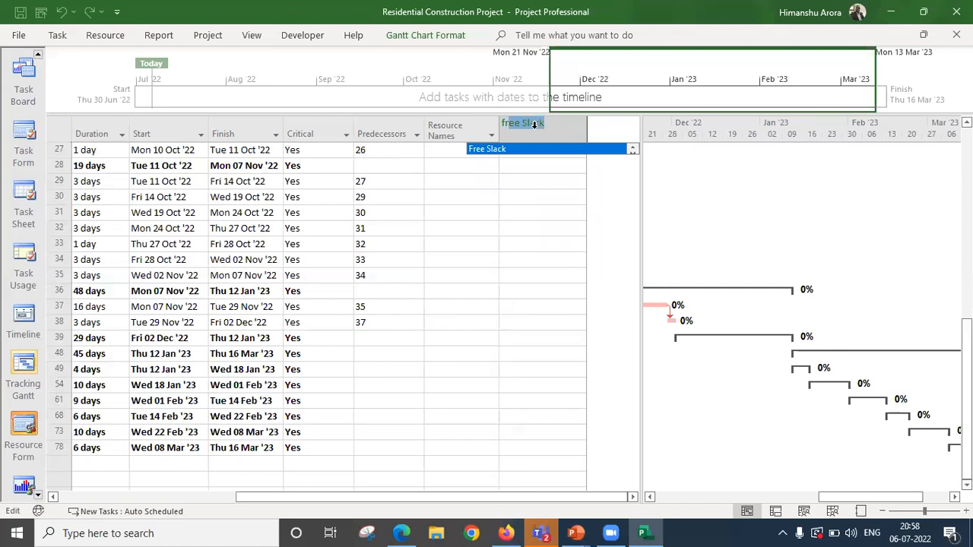
key(Return)
Add a Total Slack column after the Free Slack column.
click(620, 127)
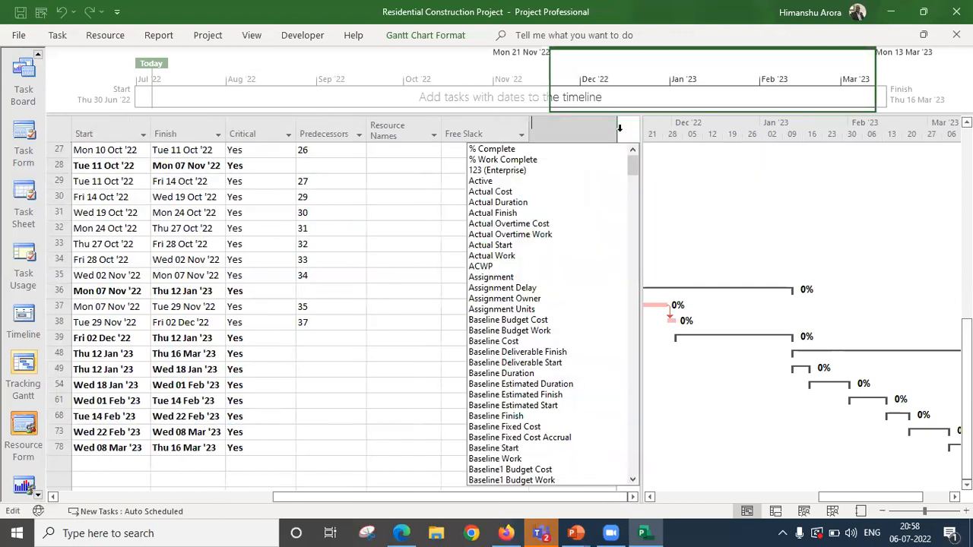
text(to)
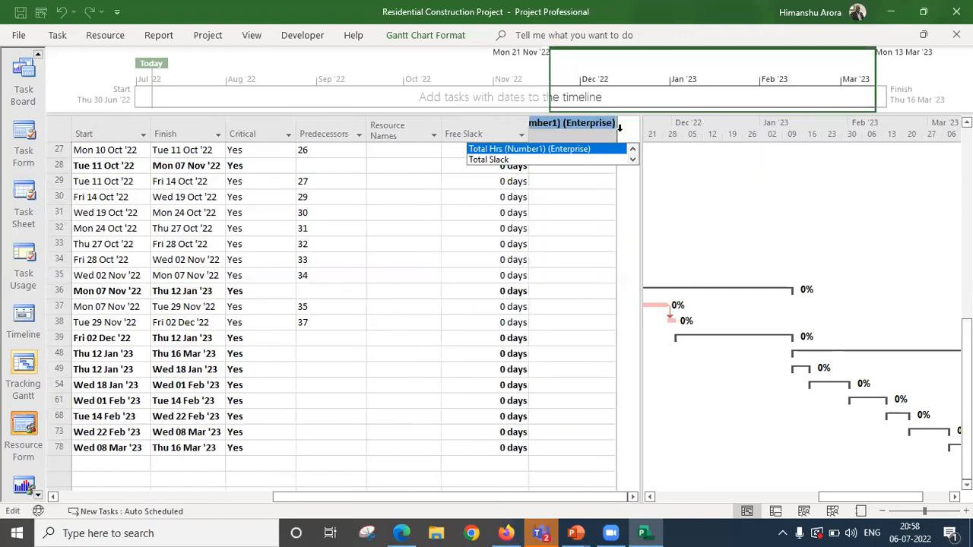
key(Down)
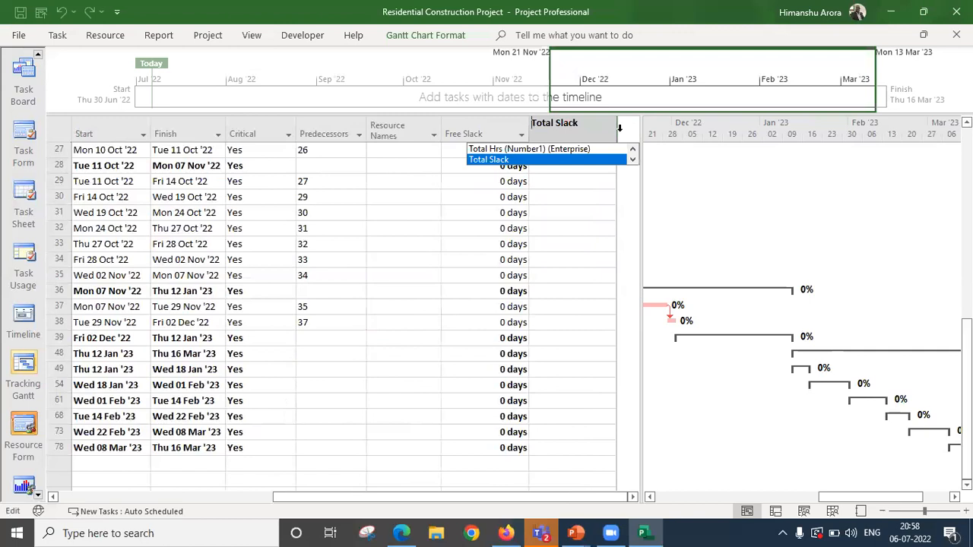
key(Return)
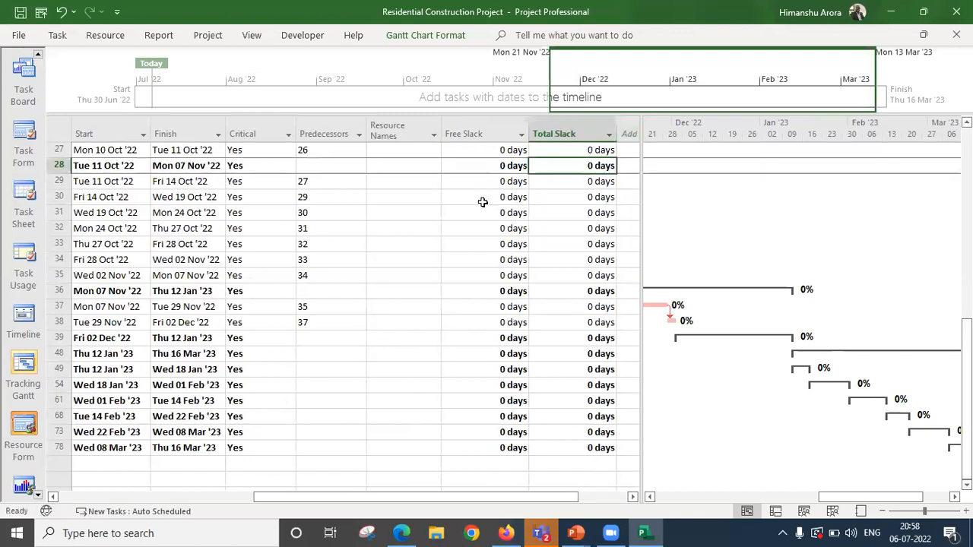
Examine the Free Slack and Total Slack values at the start of the project, down to the permit tasks.
click(482, 197)
scroll(473, 209, up, 4)
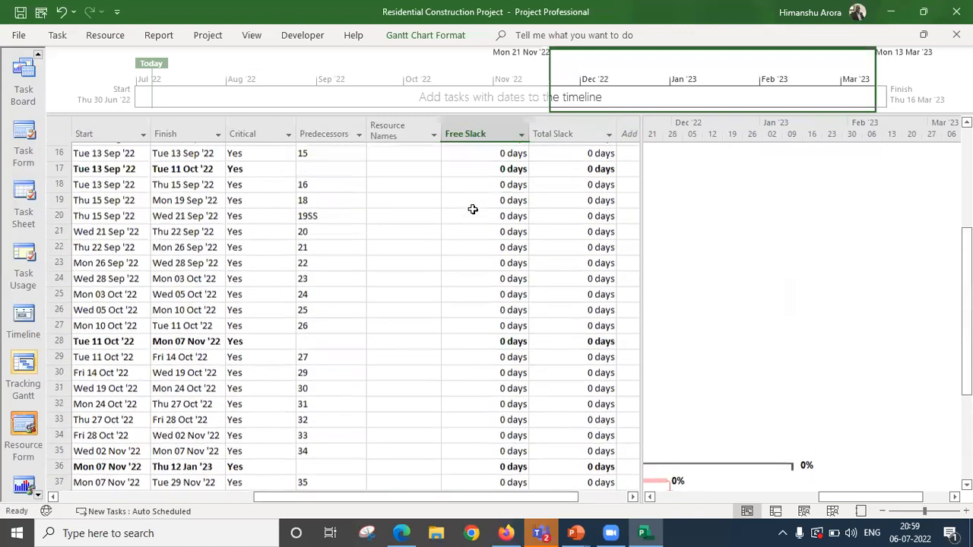
scroll(472, 209, up, 4)
key(Down)
key(Down)
key(Down)
key(Down)
key(Down)
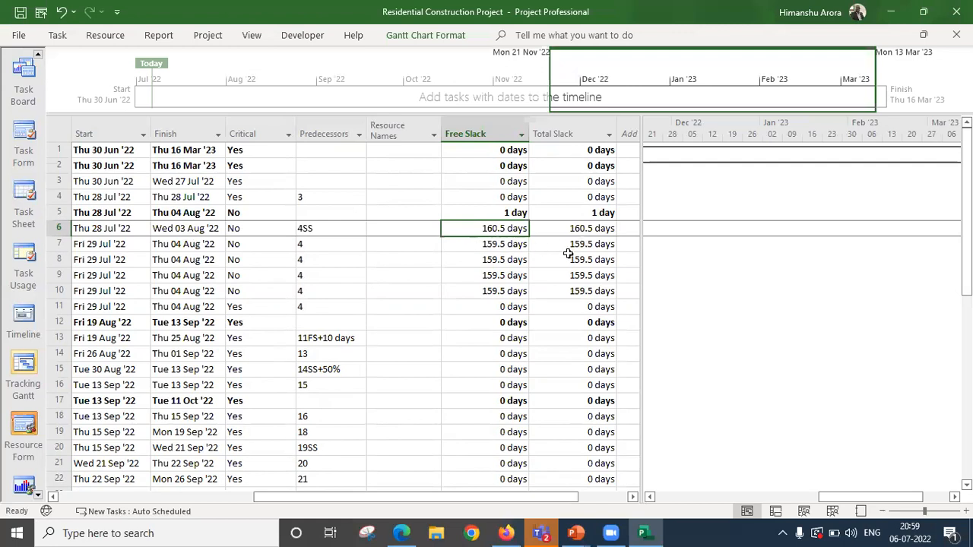
Review the Foundation Works summary row from its task name across the dates and critical status to its predecessors.
click(426, 327)
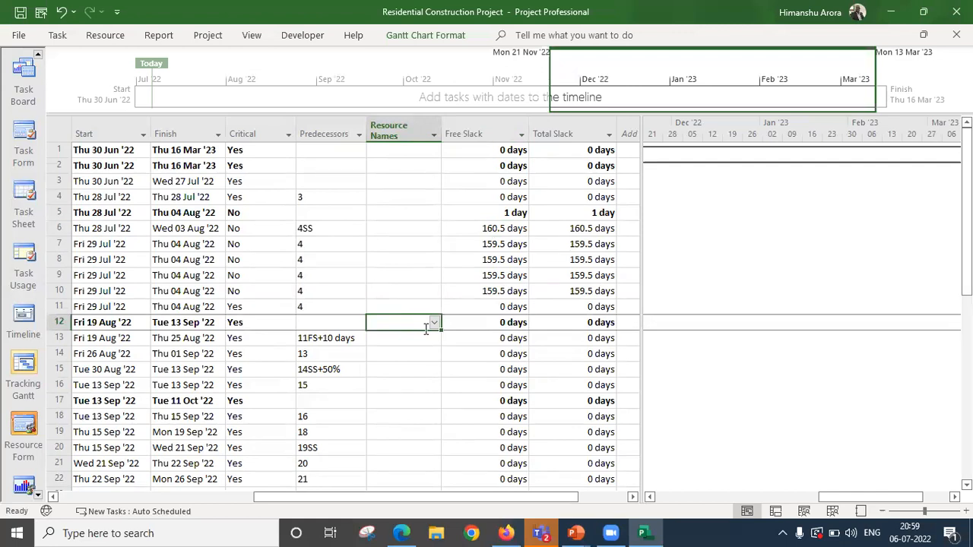
key(Left)
key(Left)
key(Left)
key(Left)
key(Left)
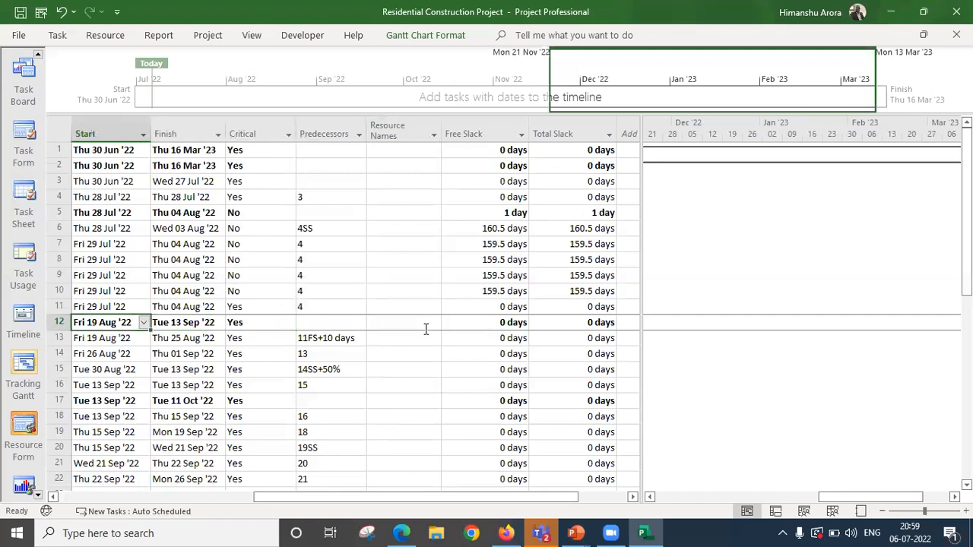
key(Left)
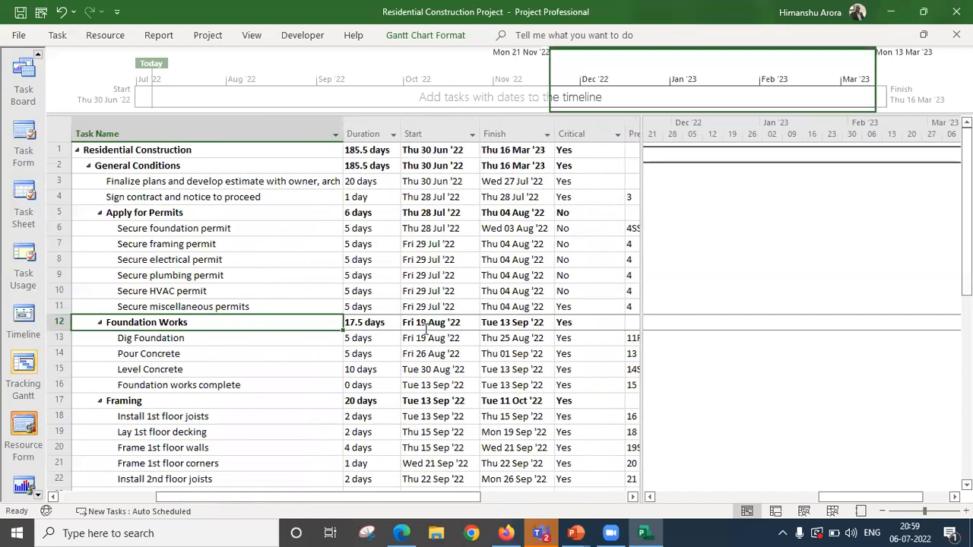
key(Right)
key(Right)
key(Right)
key(Right)
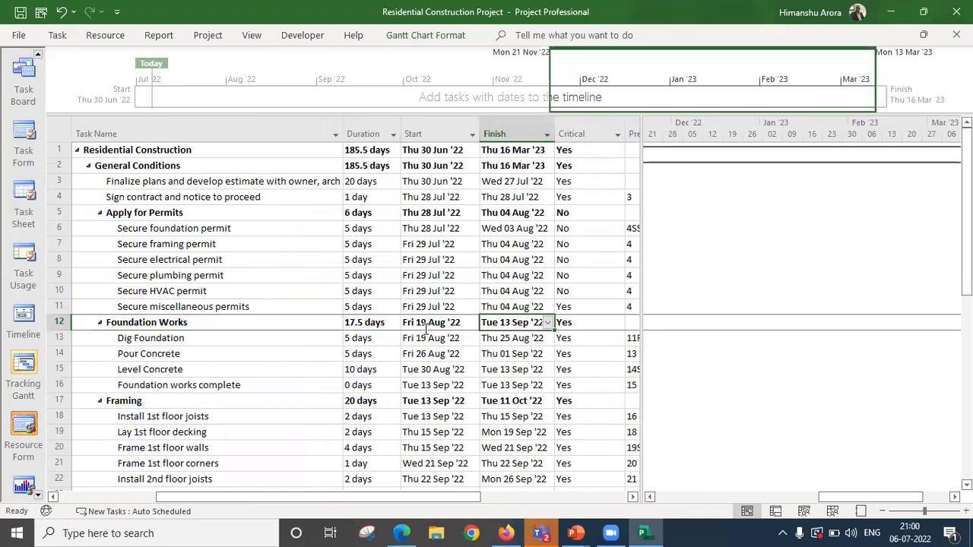
key(Right)
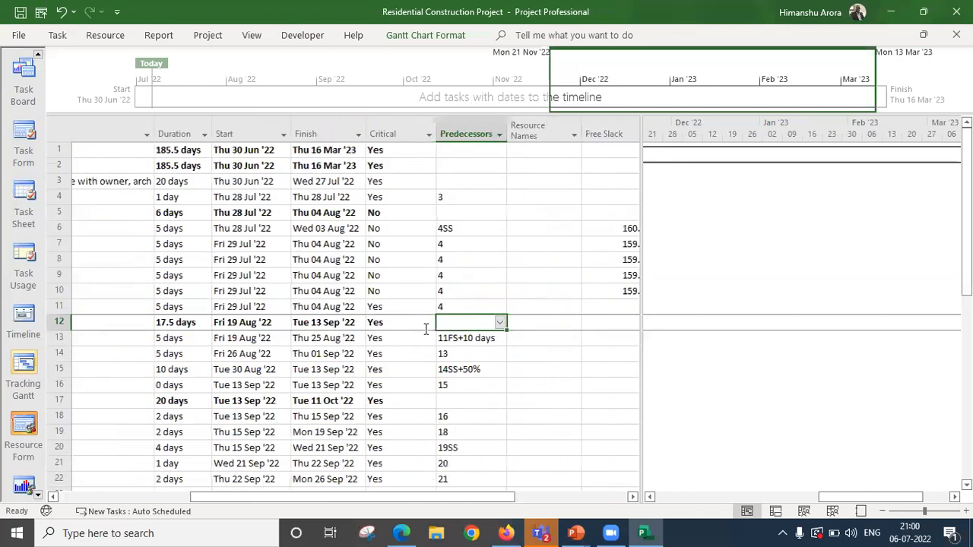
Compare the Free Slack of the Secure plumbing permit task with the neighbouring permit tasks.
key(Up)
key(Up)
key(Up)
key(Right)
key(Right)
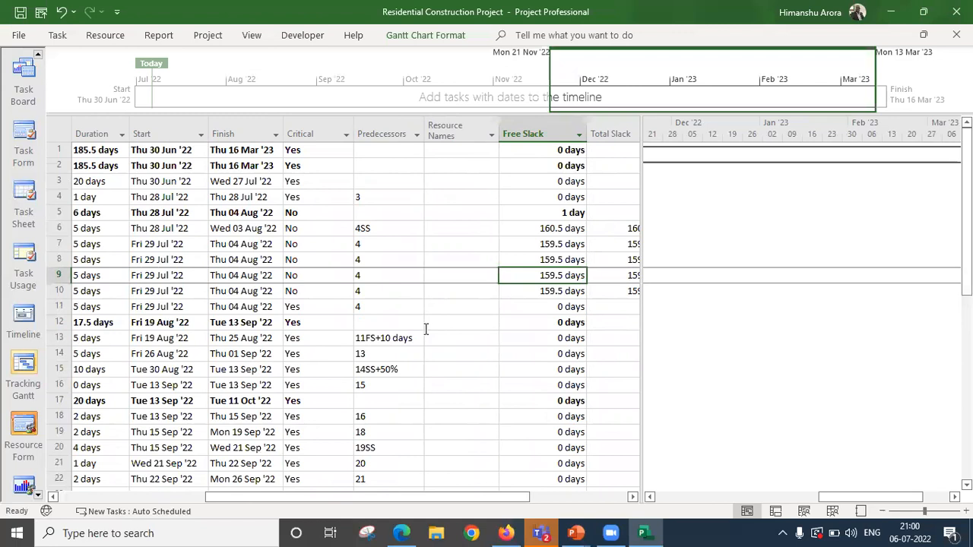
key(Up)
key(Down)
key(Down)
key(Up)
key(Up)
key(Down)
Review the task names and durations from Secure plumbing permit up to the General Conditions summary row.
key(Left)
key(Left)
key(Left)
key(Left)
key(Left)
key(Left)
key(Left)
key(Left)
key(Left)
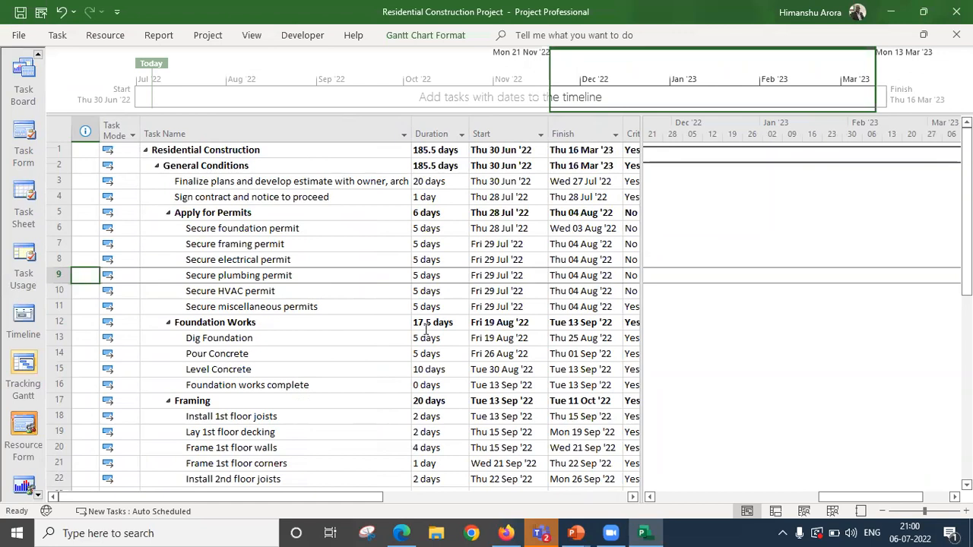
key(Up)
key(Up)
key(Up)
key(Up)
key(Up)
key(Up)
key(Up)
key(Up)
key(Down)
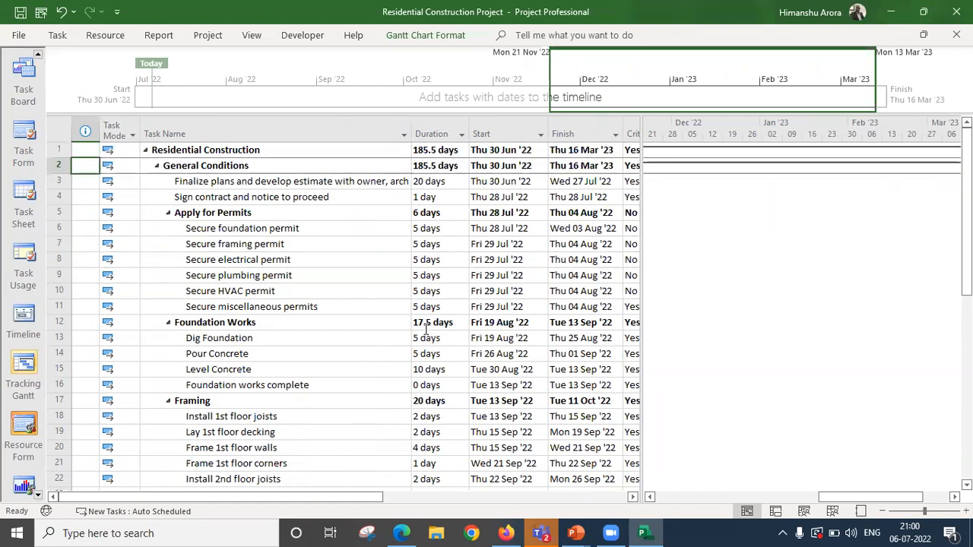
Check the start and finish dates and the critical status of the Finalize plans task.
key(Right)
key(Right)
key(Right)
key(Right)
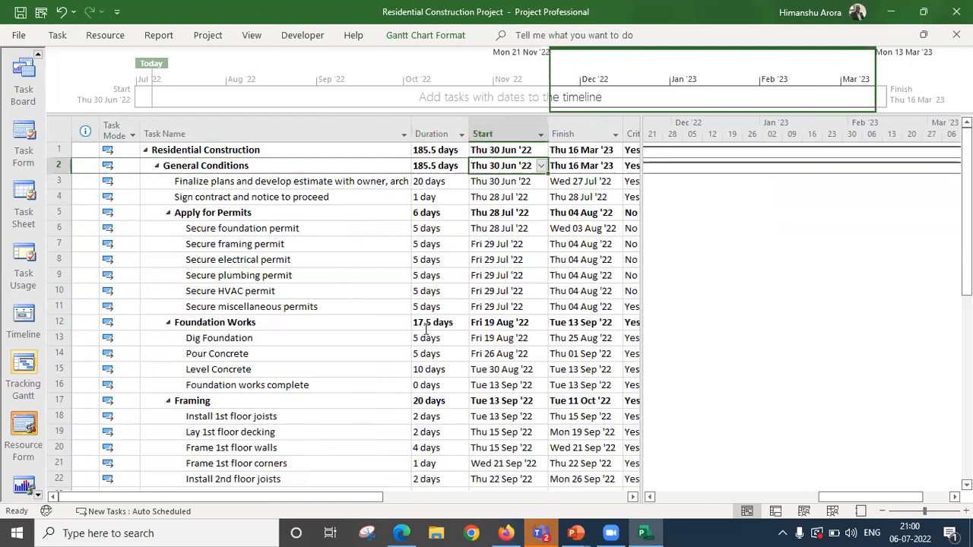
key(Down)
key(Right)
key(Right)
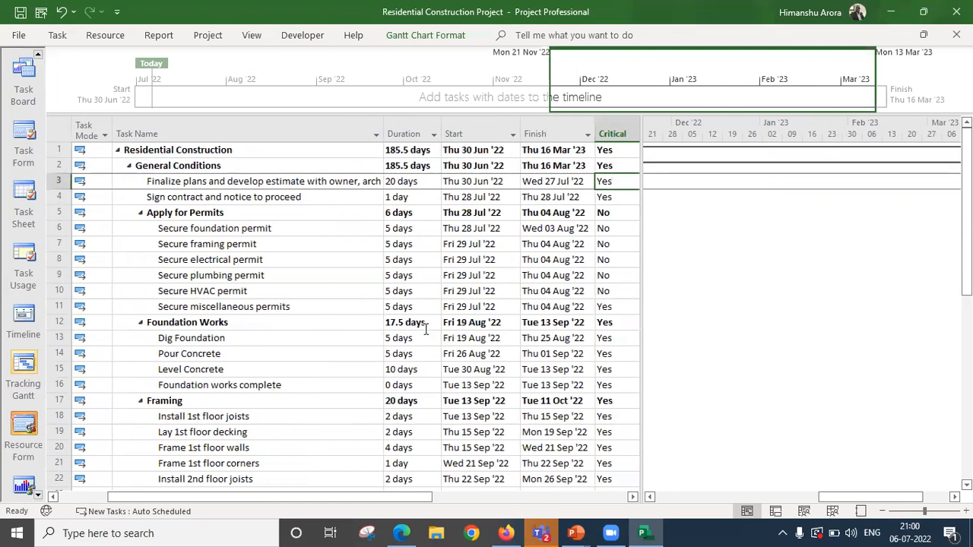